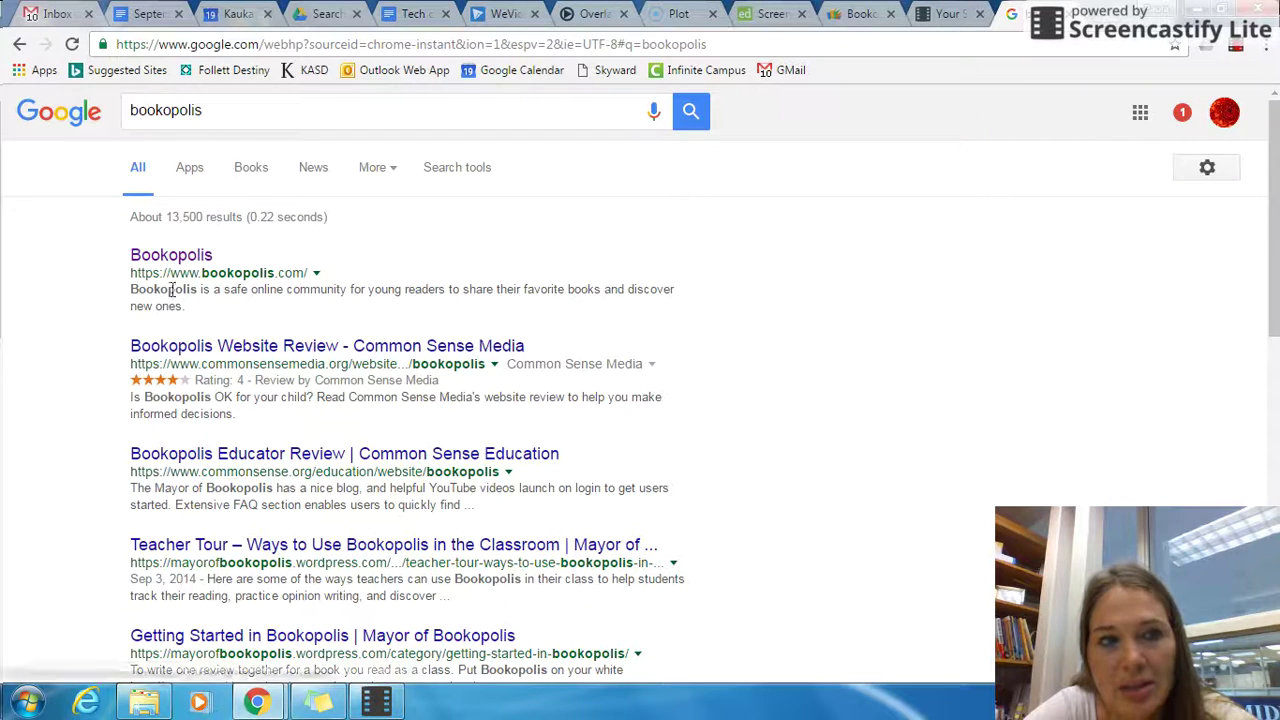
Step: Open the Bookopolis website and close the tutorial video overlay
left_click(178, 263)
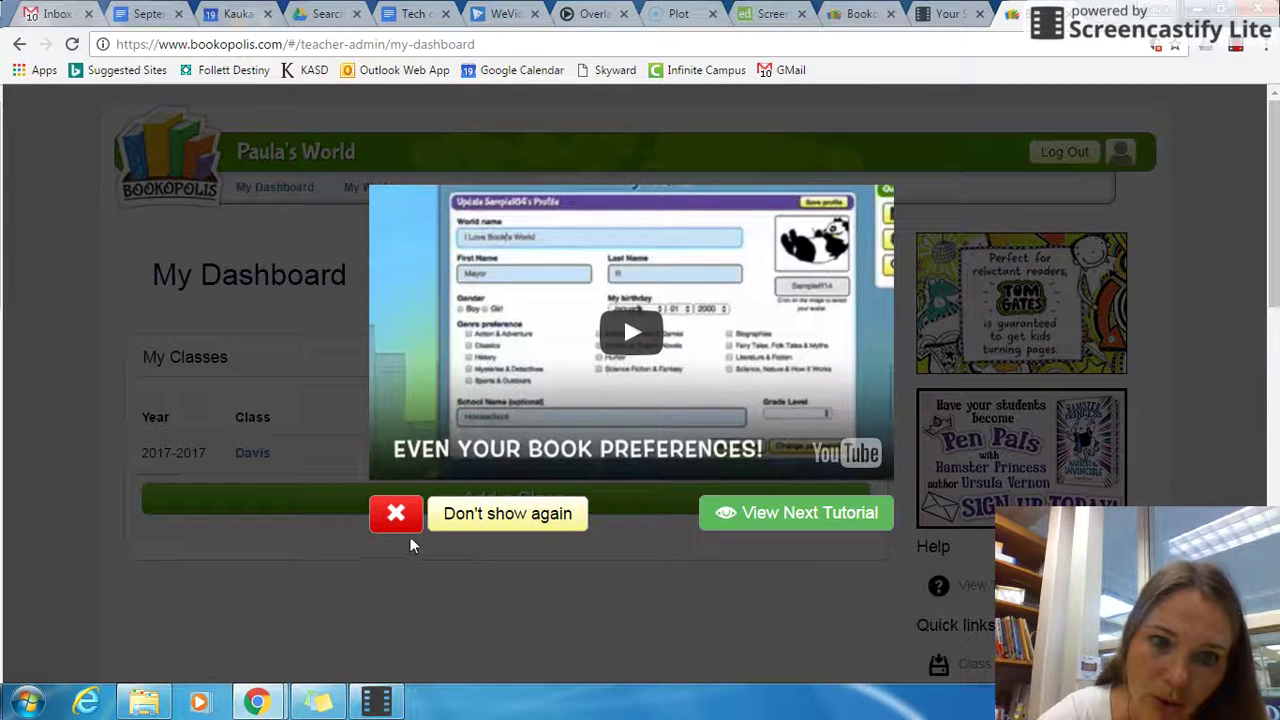
left_click(395, 515)
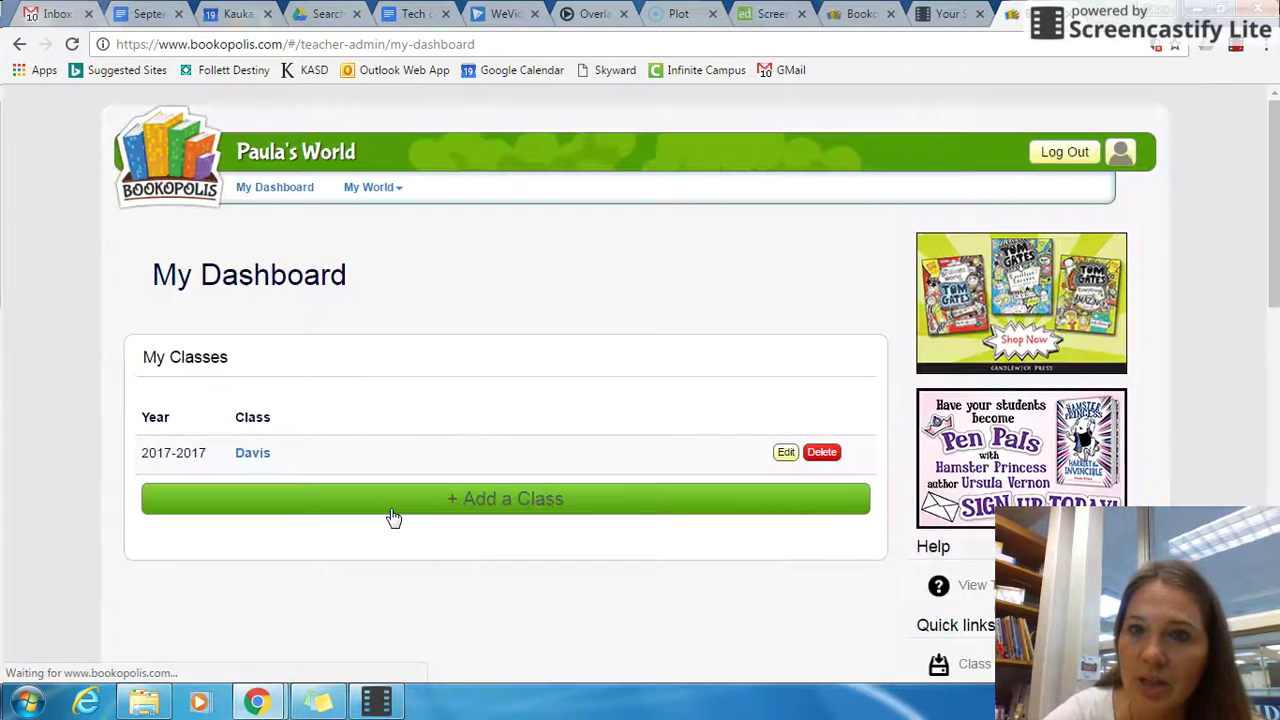
Step: Log out, then choose Sign up > Teachers to show the Create a Teacher Account form
left_click(1072, 153)
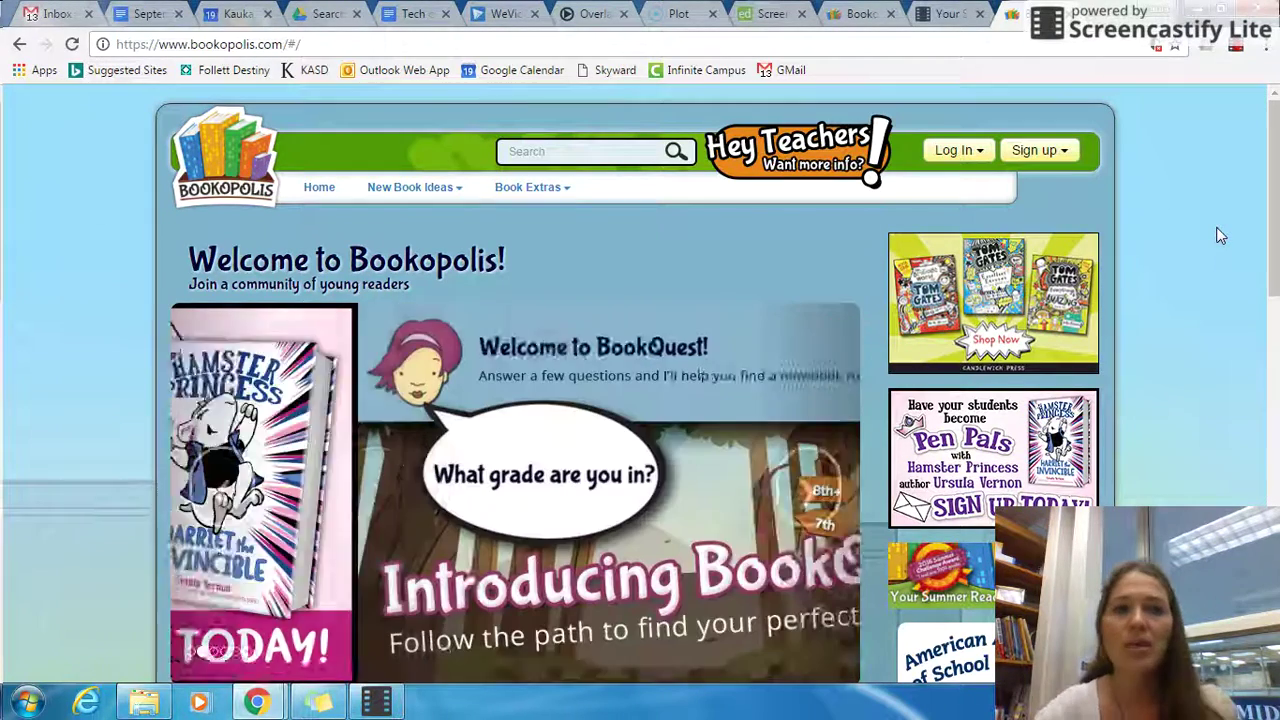
left_click(1052, 154)
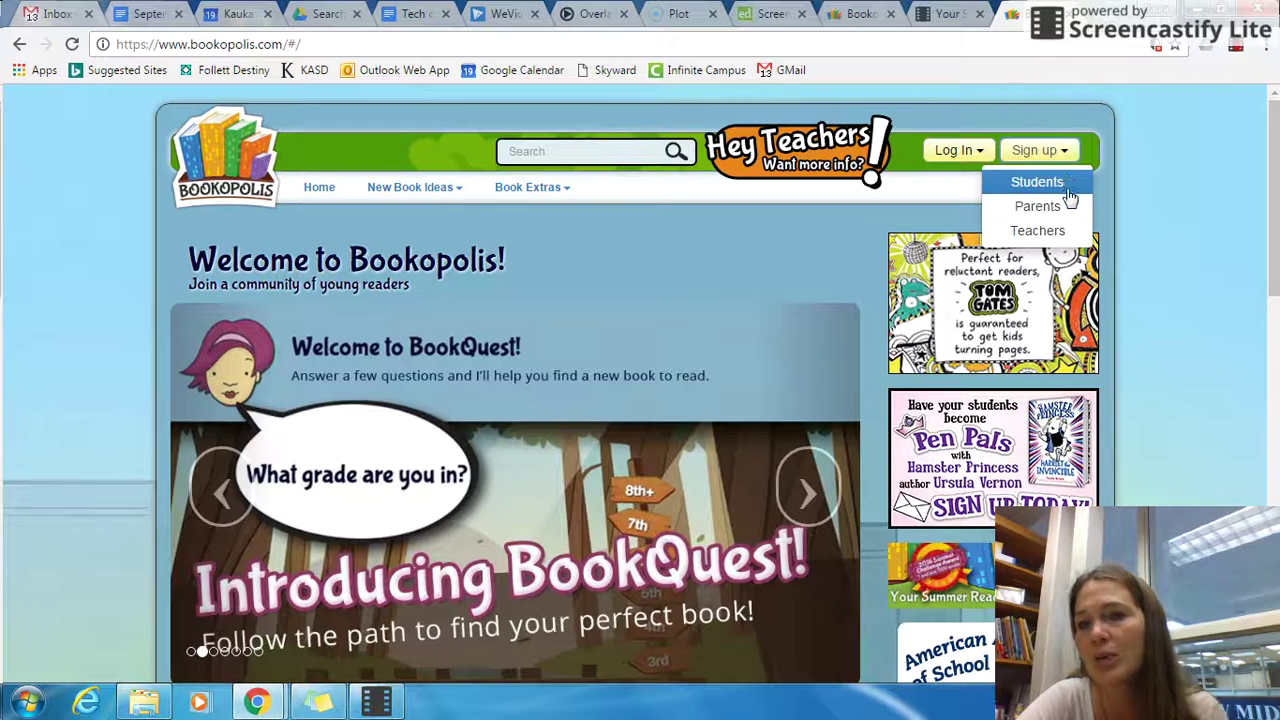
left_click(1064, 231)
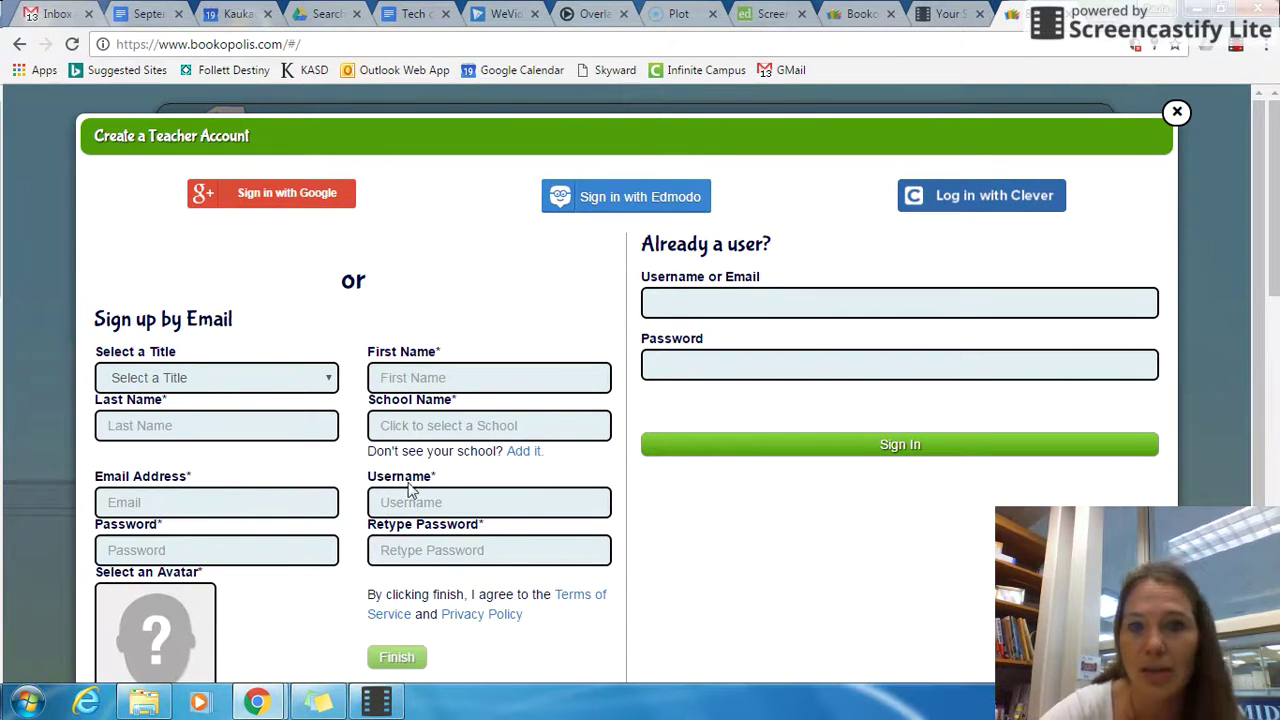
Step: Sign in with the saved teacher e-mail and password, then close the tutorial popup
left_click(780, 298)
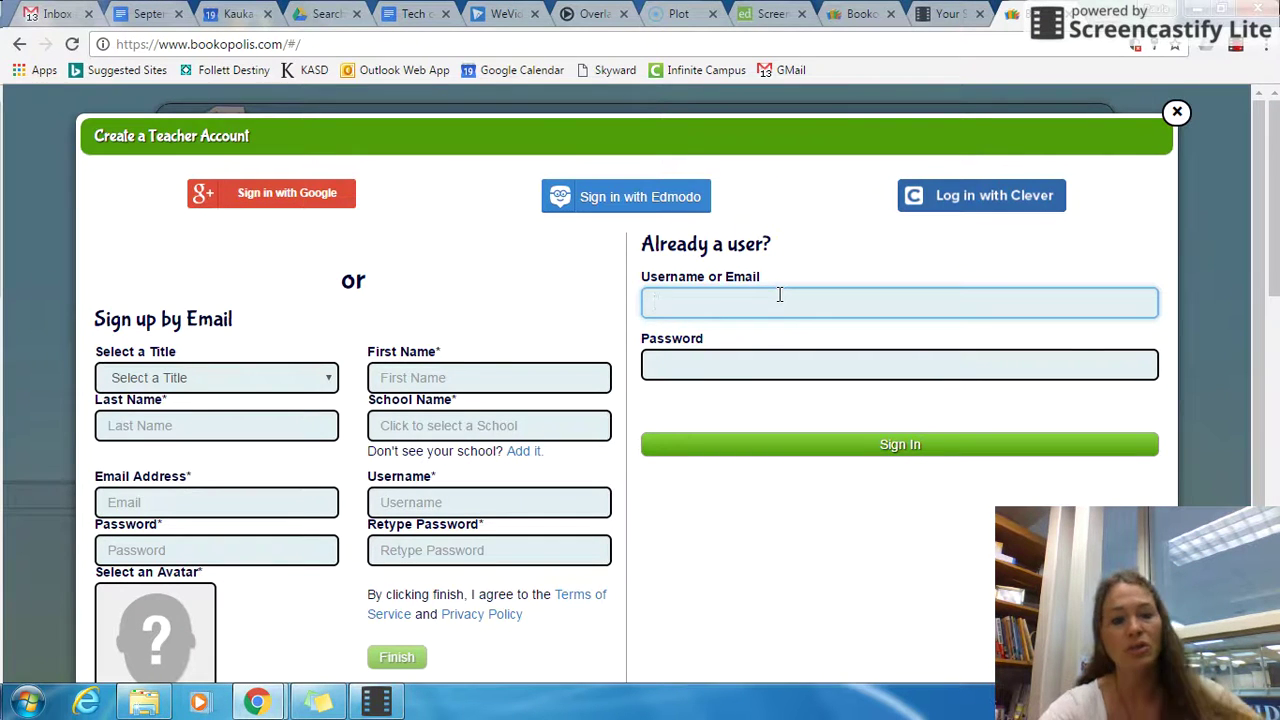
type("davis")
key("Down")
key("Down")
key("Down")
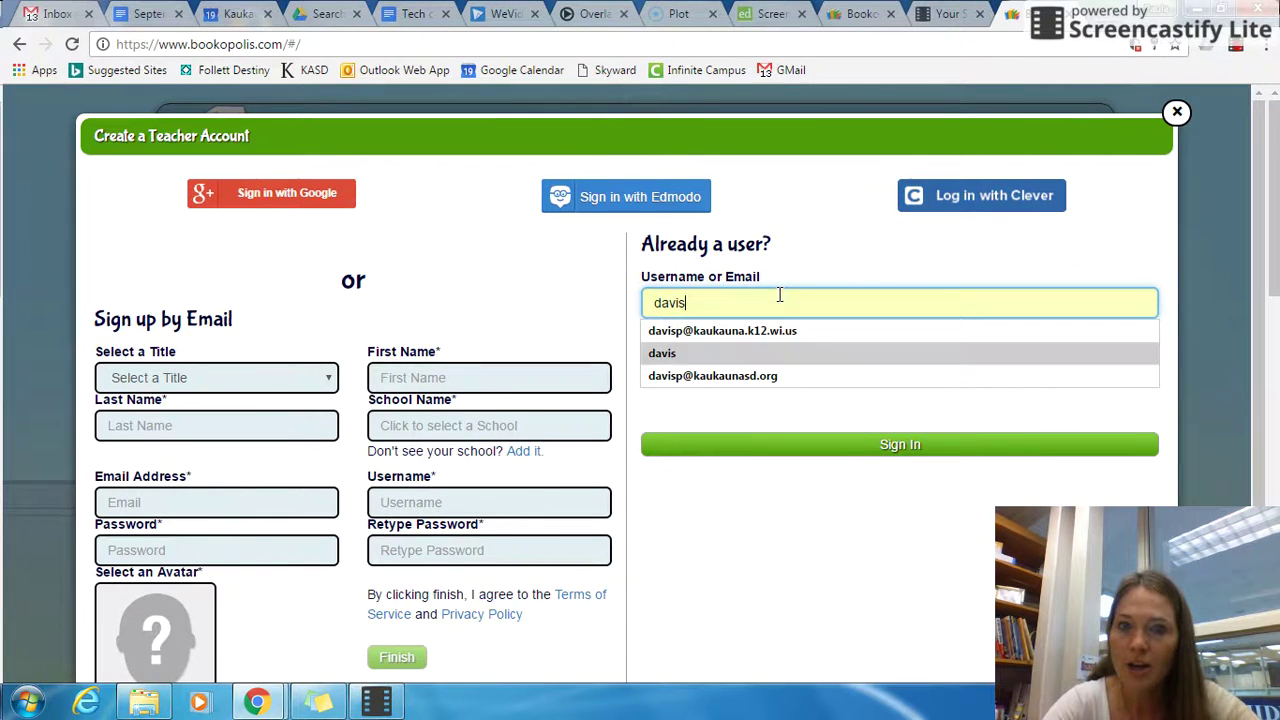
key("Return")
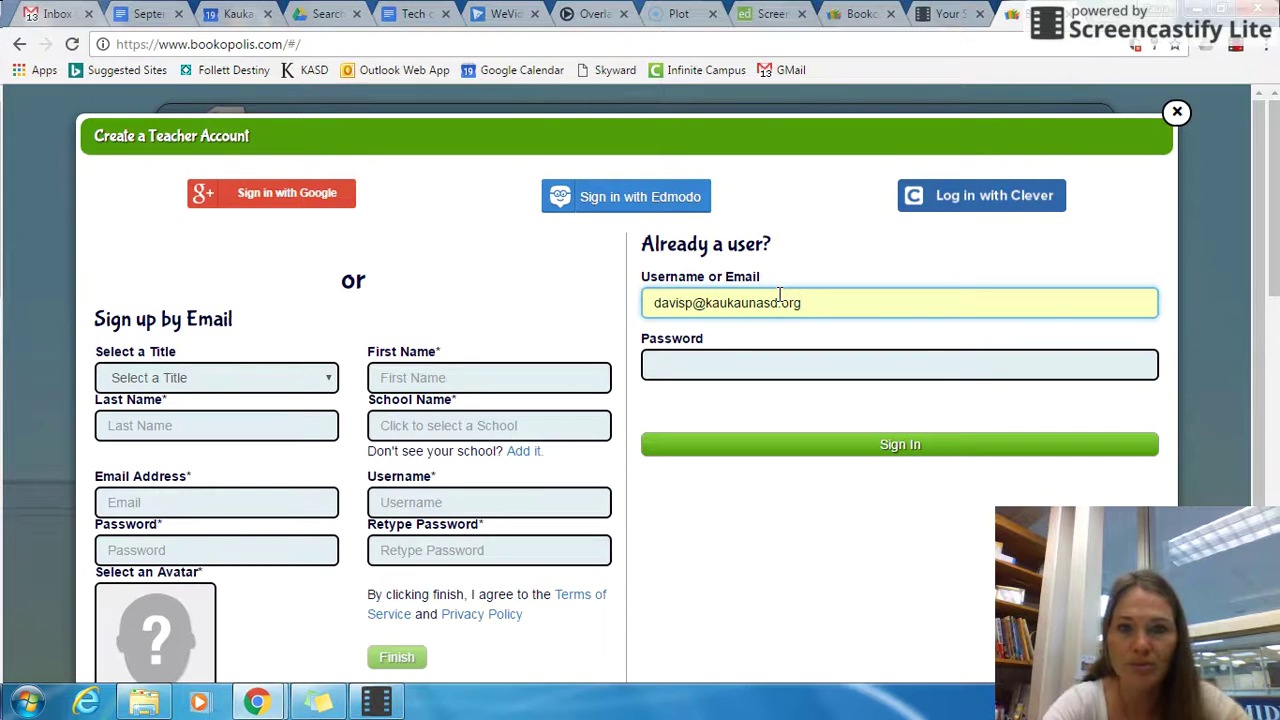
left_click(776, 367)
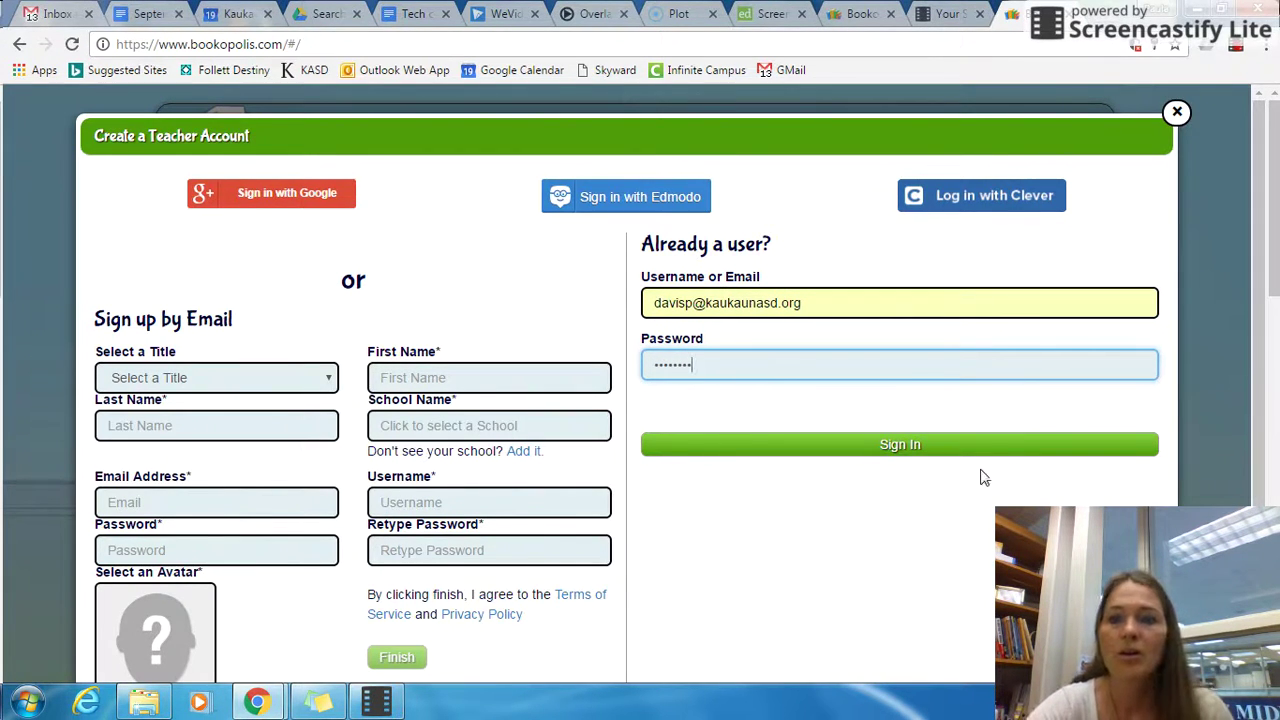
left_click(923, 454)
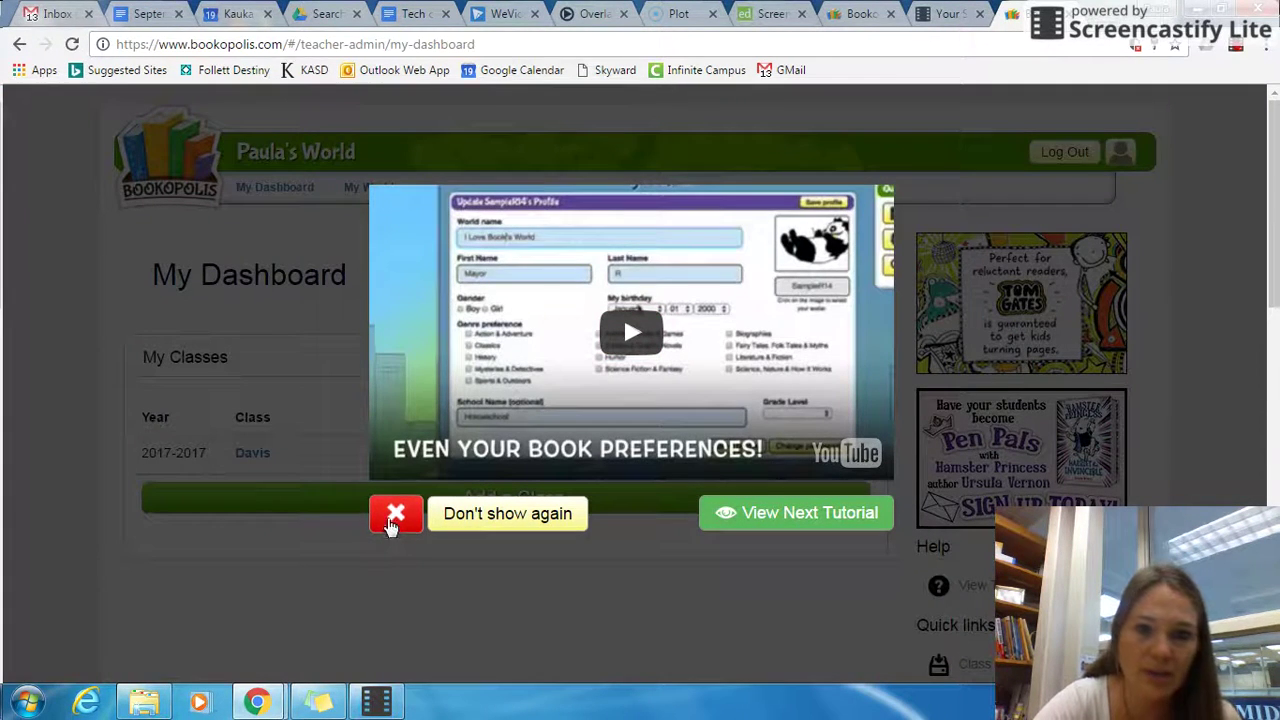
left_click(393, 518)
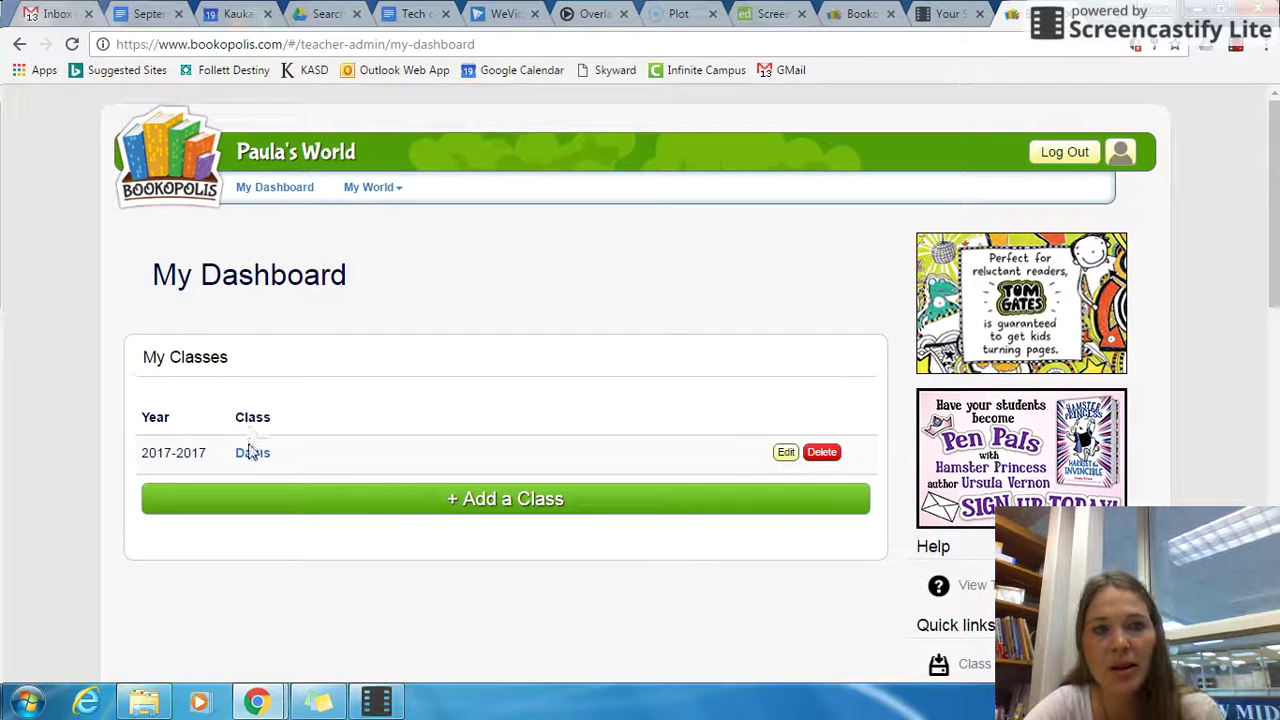
Step: Browse the My World > My Books shelves, then open the Latest badge page
left_click(370, 190)
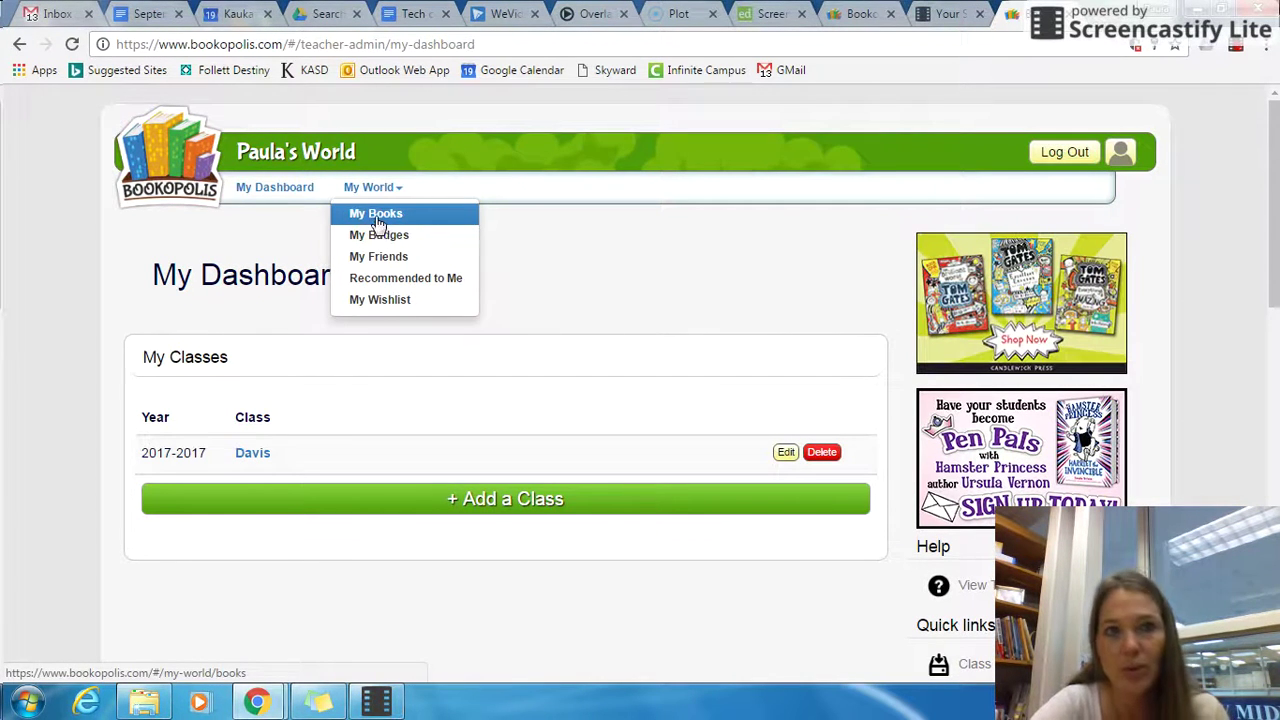
left_click(378, 218)
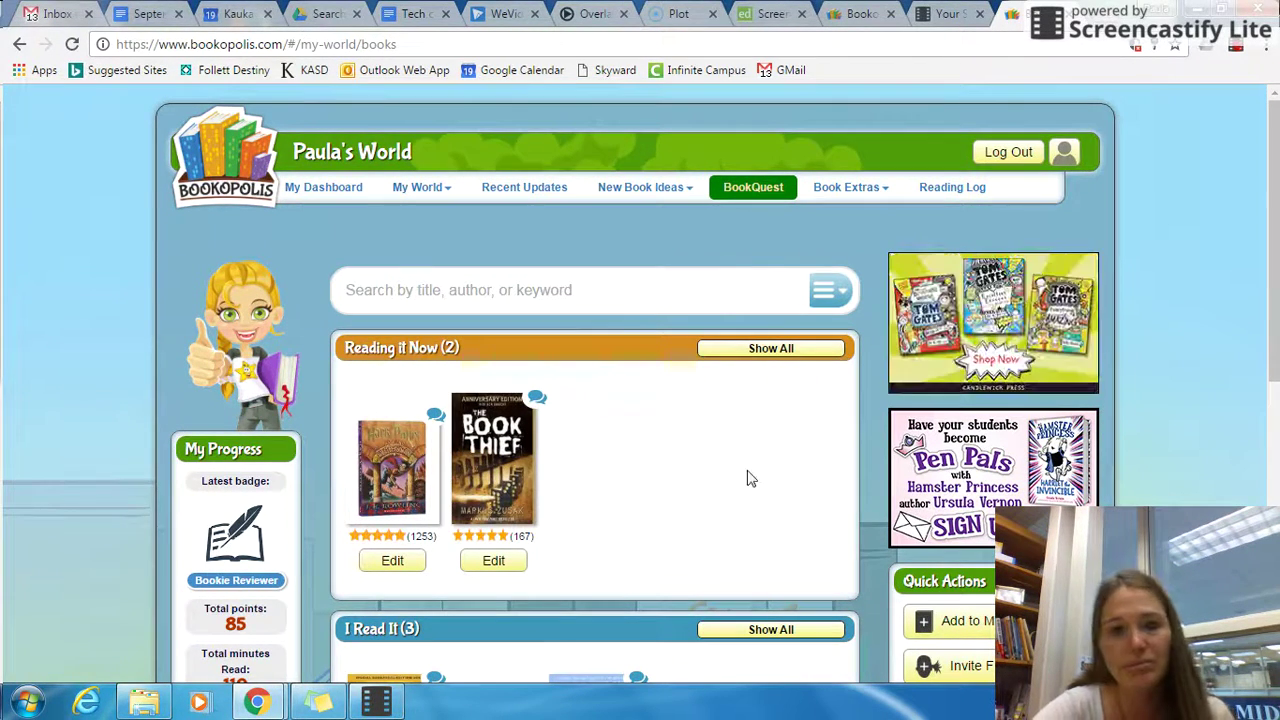
left_click_drag(1274, 214, 1276, 476)
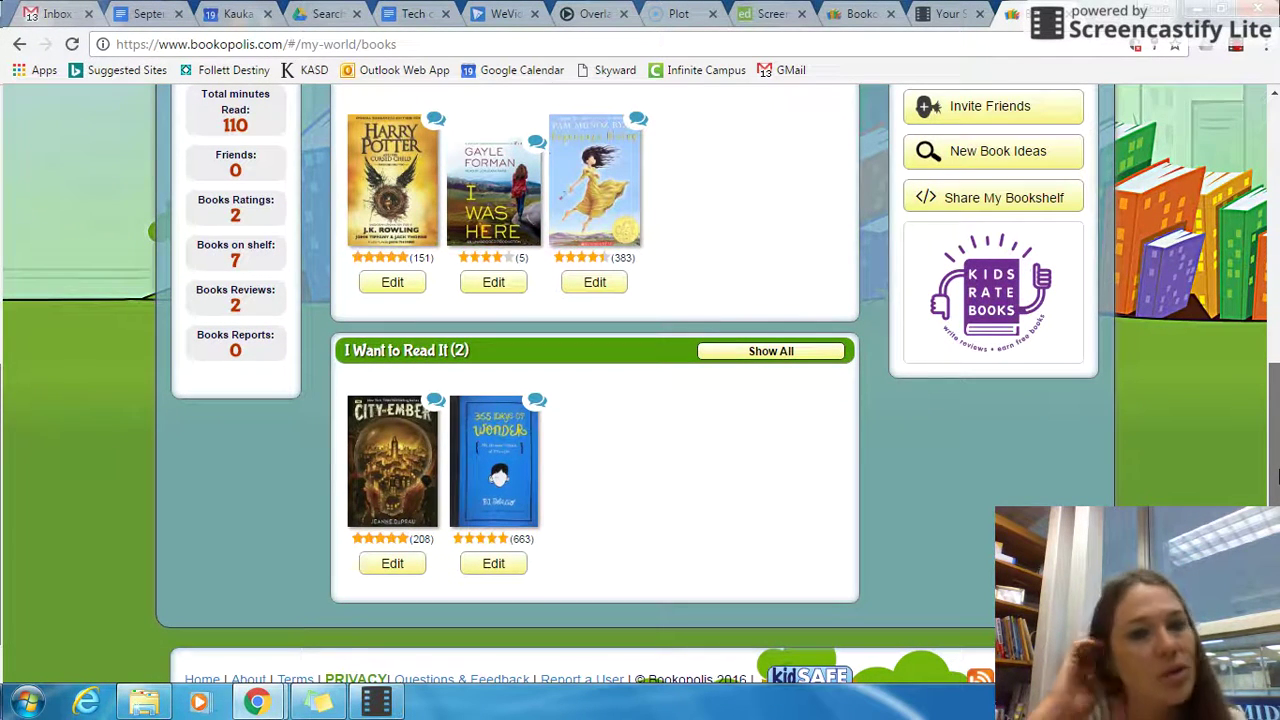
left_click_drag(1276, 476, 1276, 278)
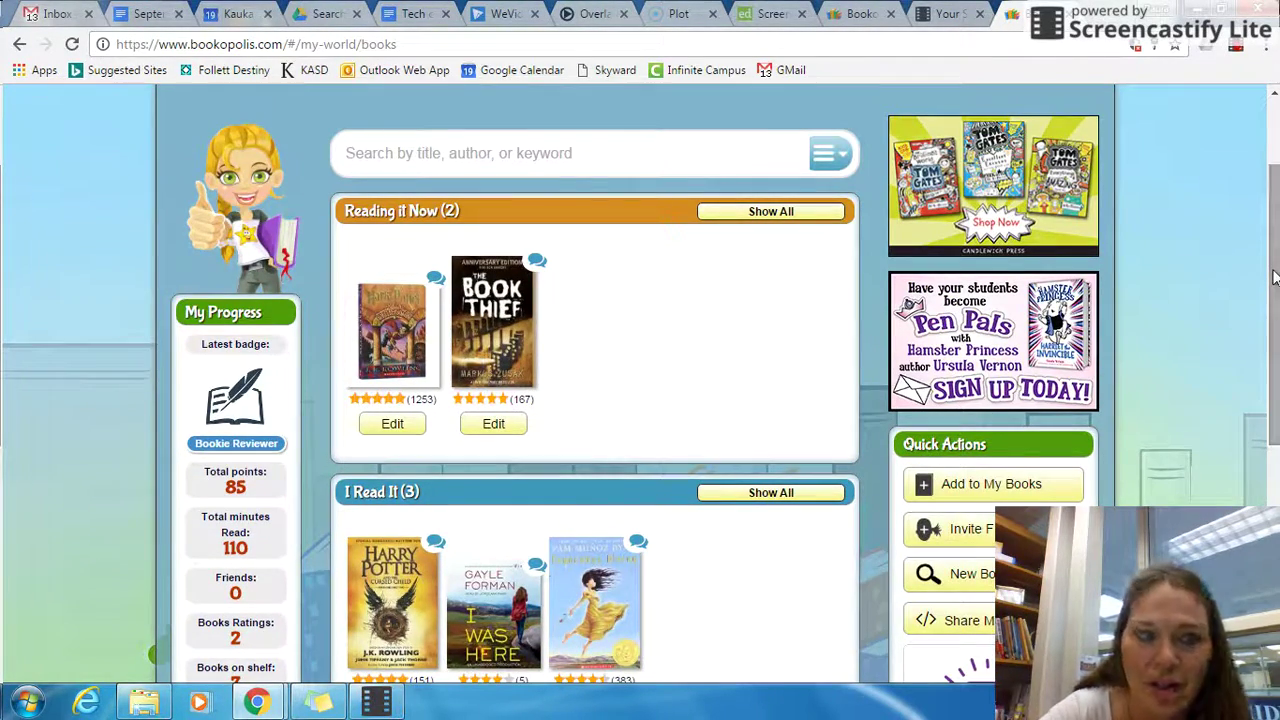
left_click(237, 372)
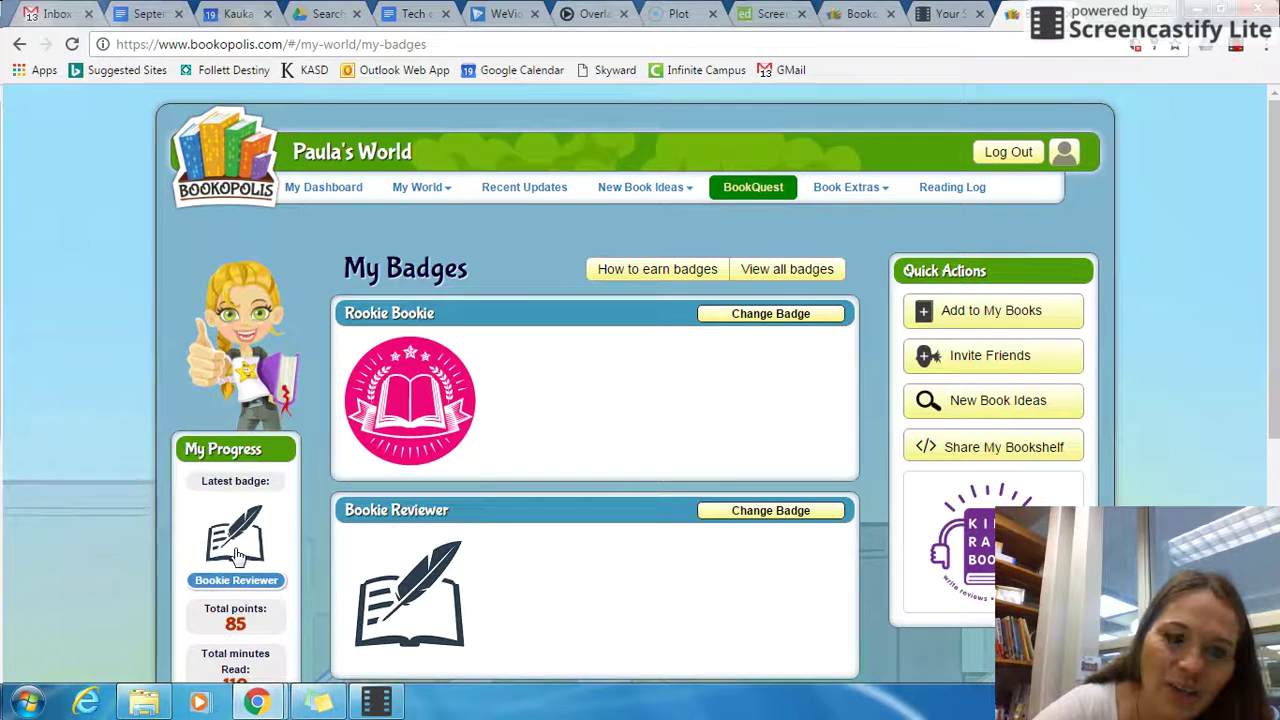
Step: Scroll the badges page, then go back to My World > My Books
left_click_drag(1277, 200, 1277, 378)
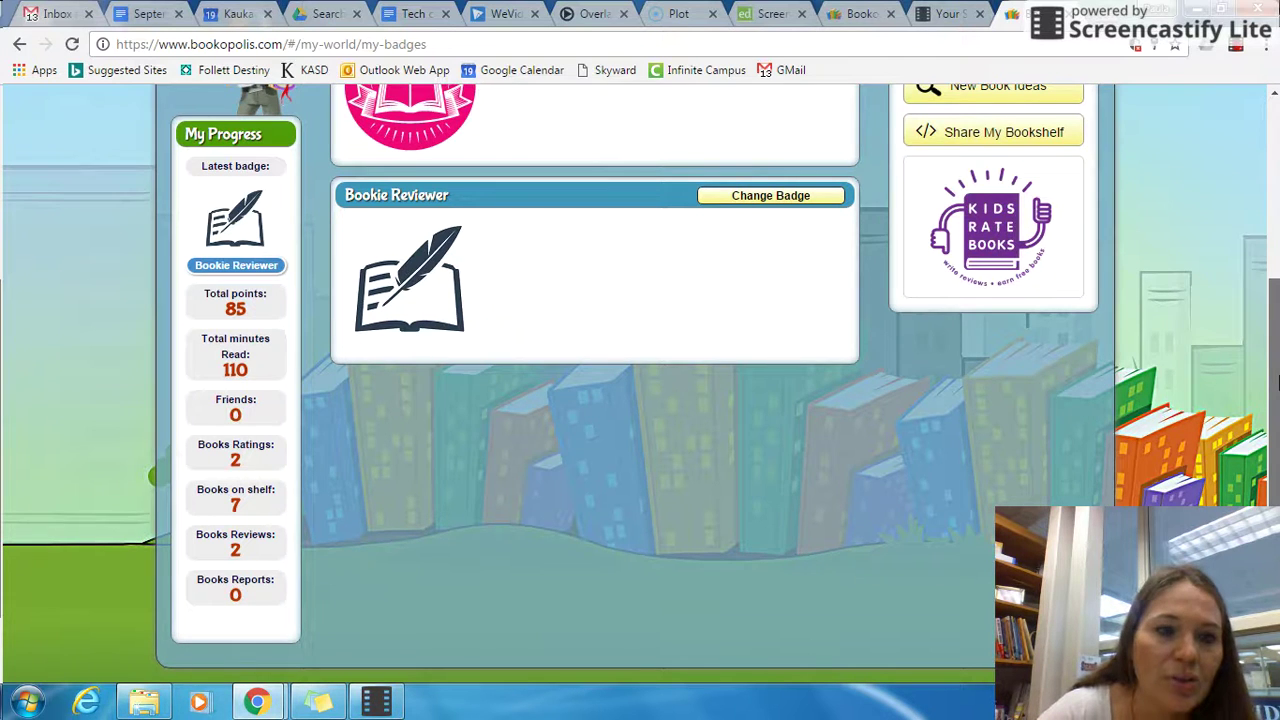
left_click_drag(1277, 380, 1277, 200)
mouse_move(430, 180)
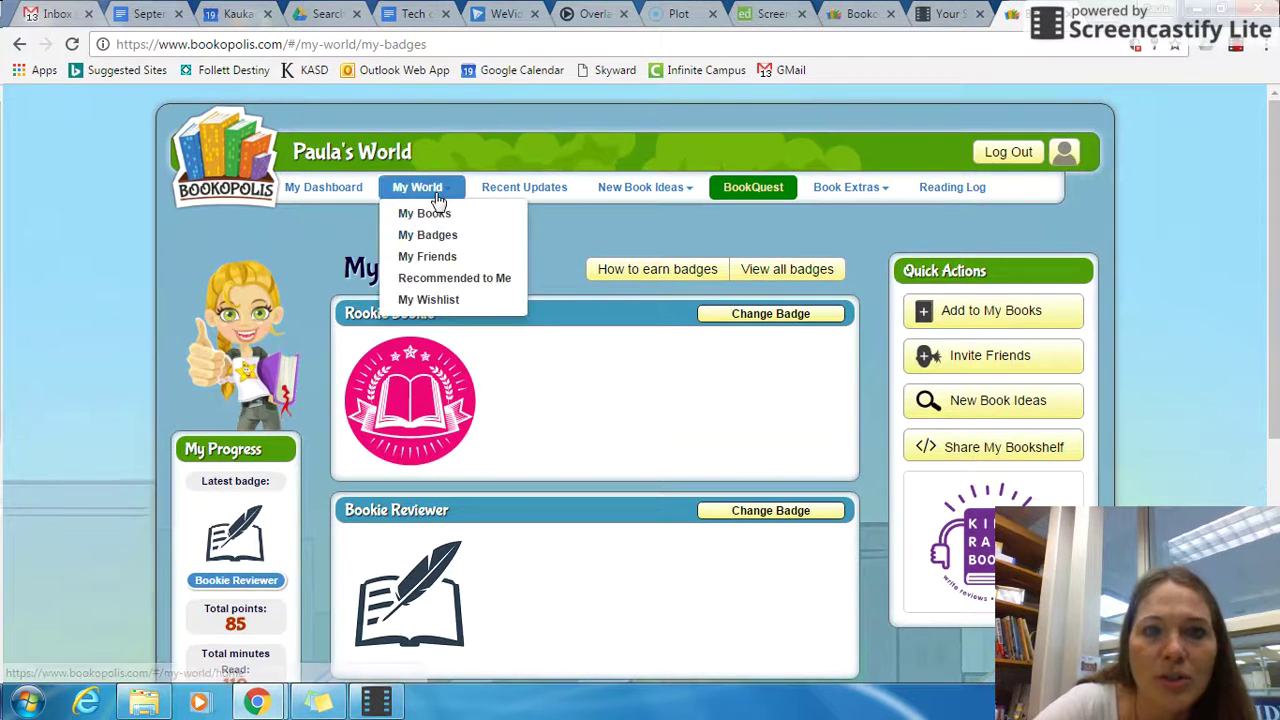
left_click(434, 212)
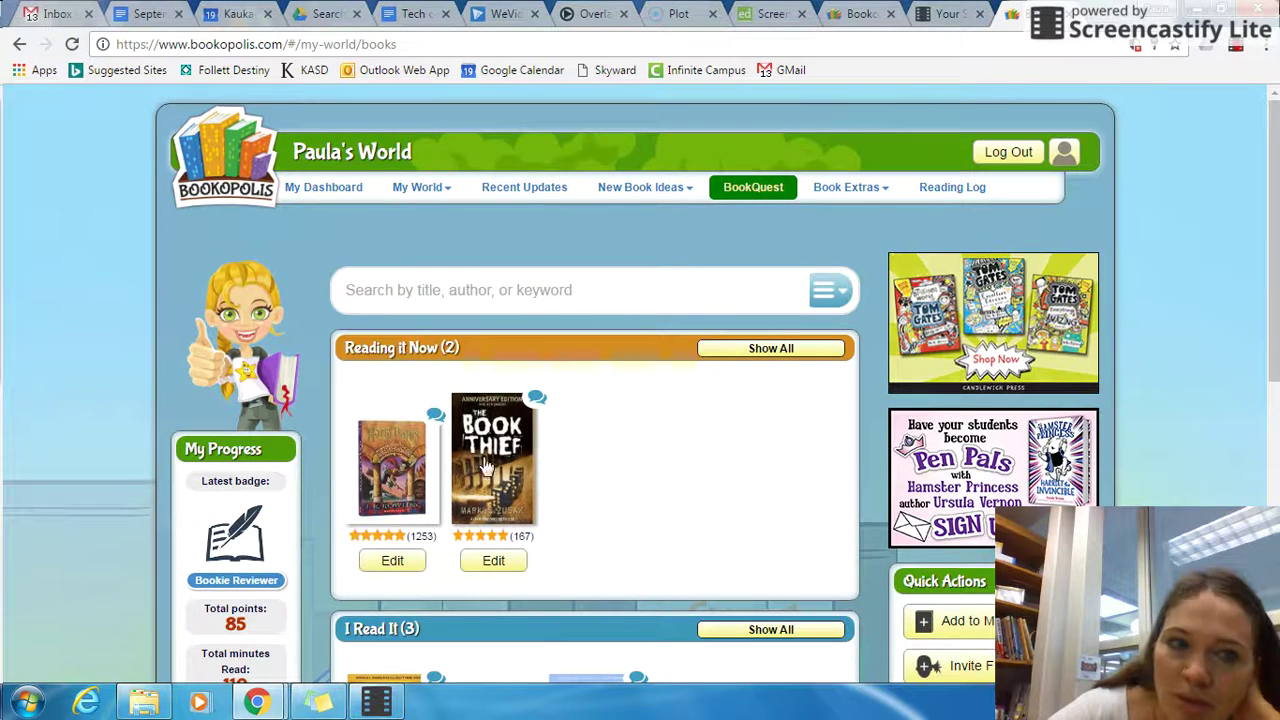
Step: Search for 'Westing Game' and open The Westing Game (Puffin Modern Classics) result
left_click(531, 289)
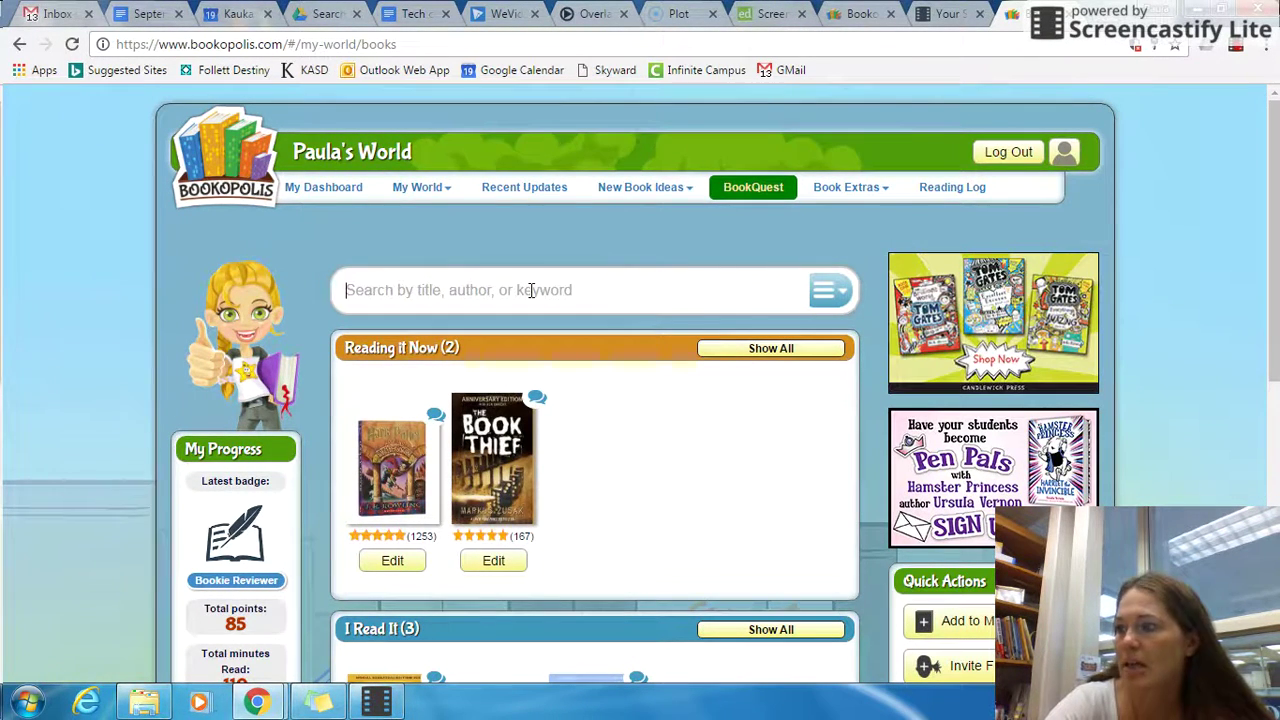
type("Westing ")
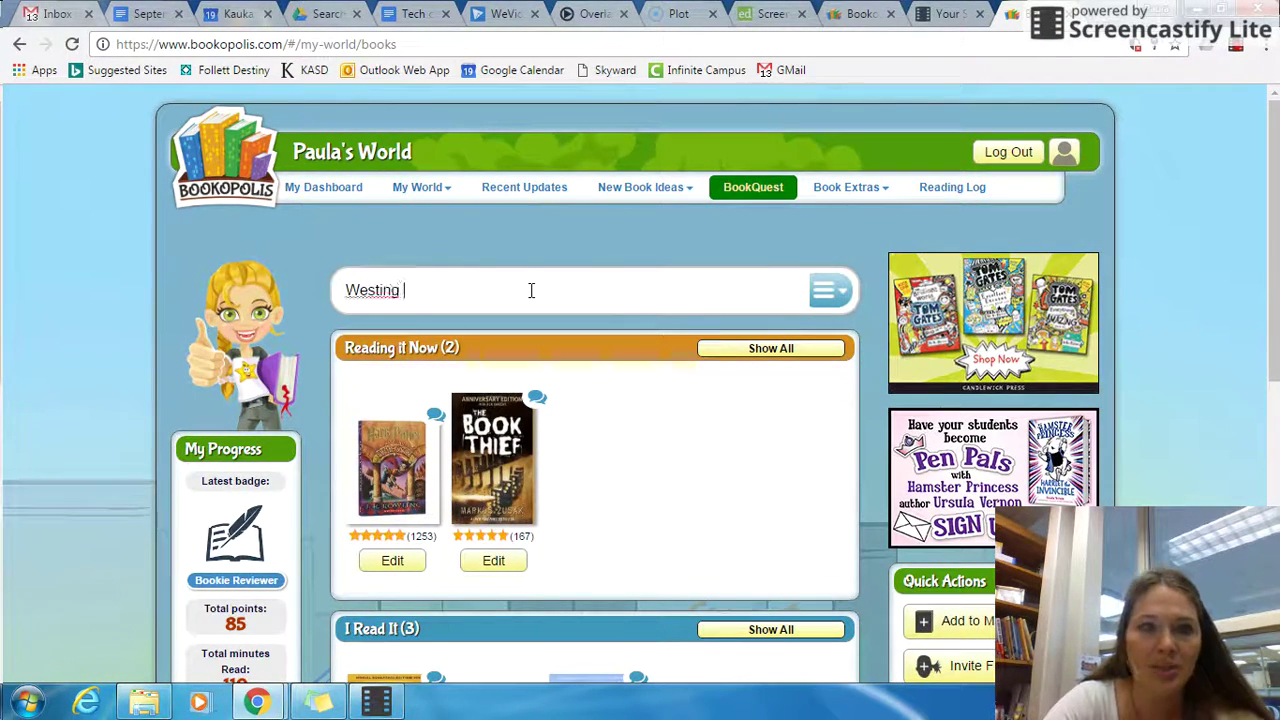
type("Game")
key("Return")
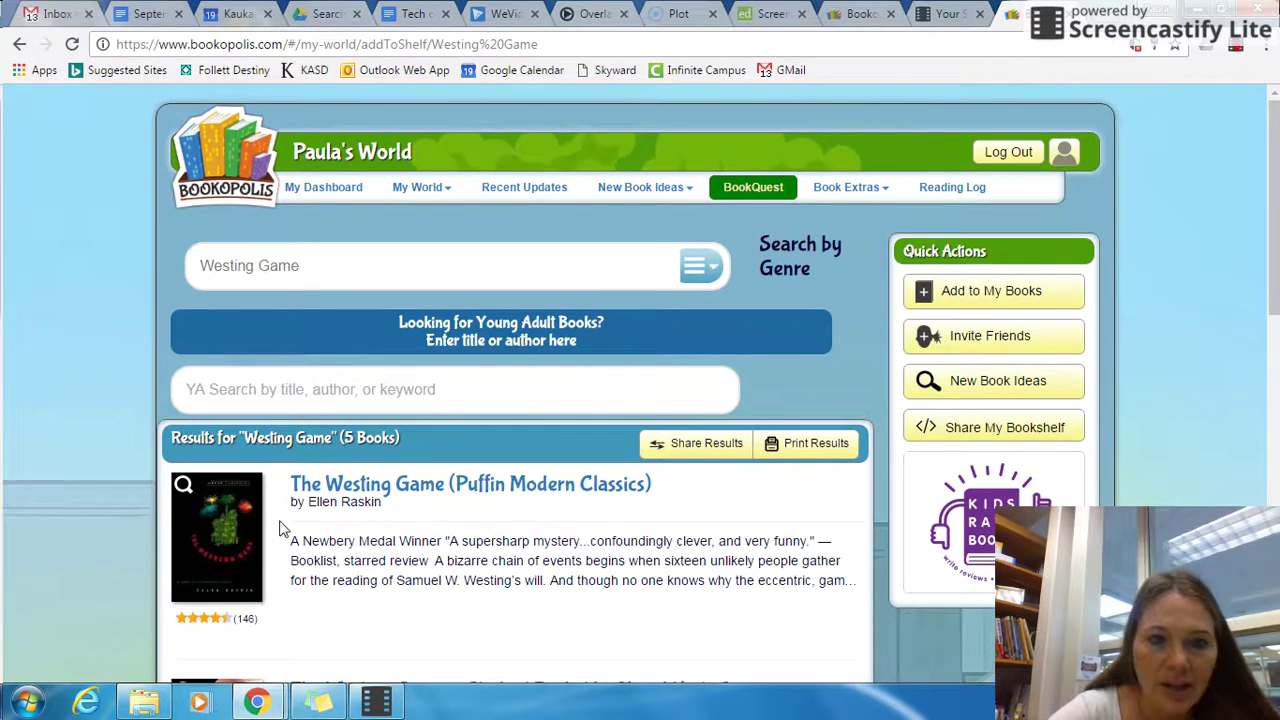
left_click(405, 487)
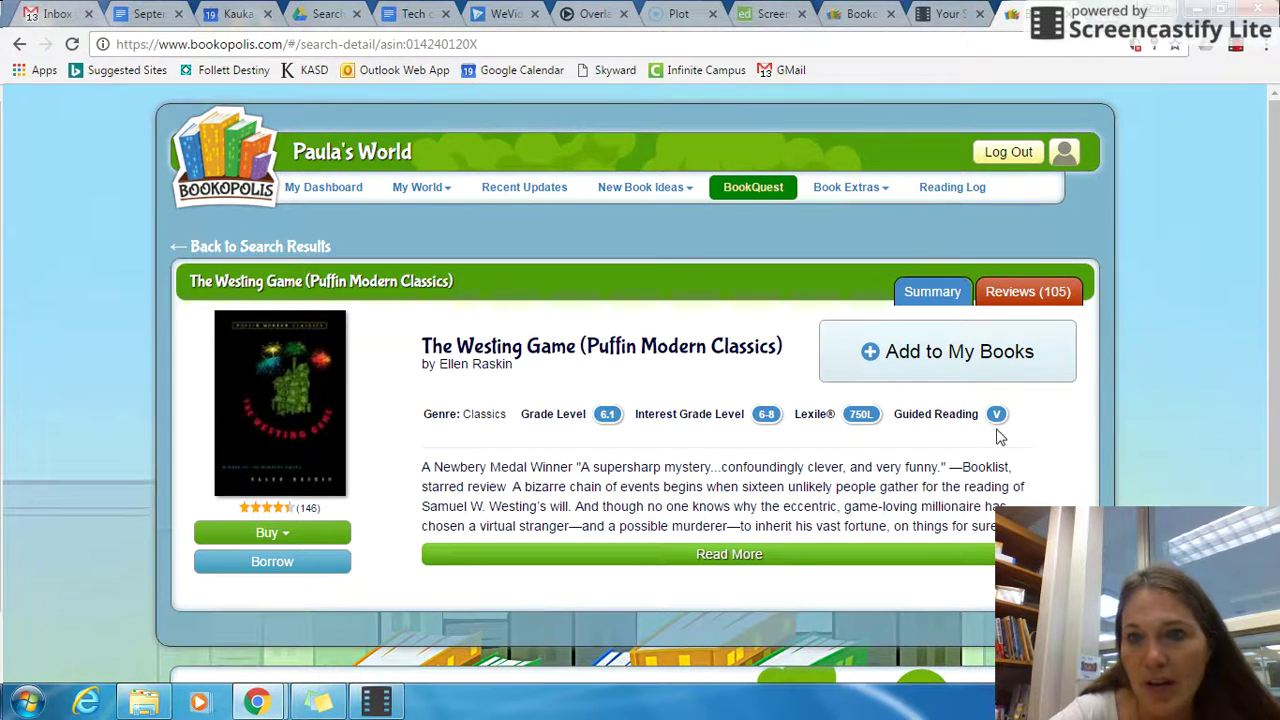
Step: Expand and read through The Westing Game's full description
left_click(724, 556)
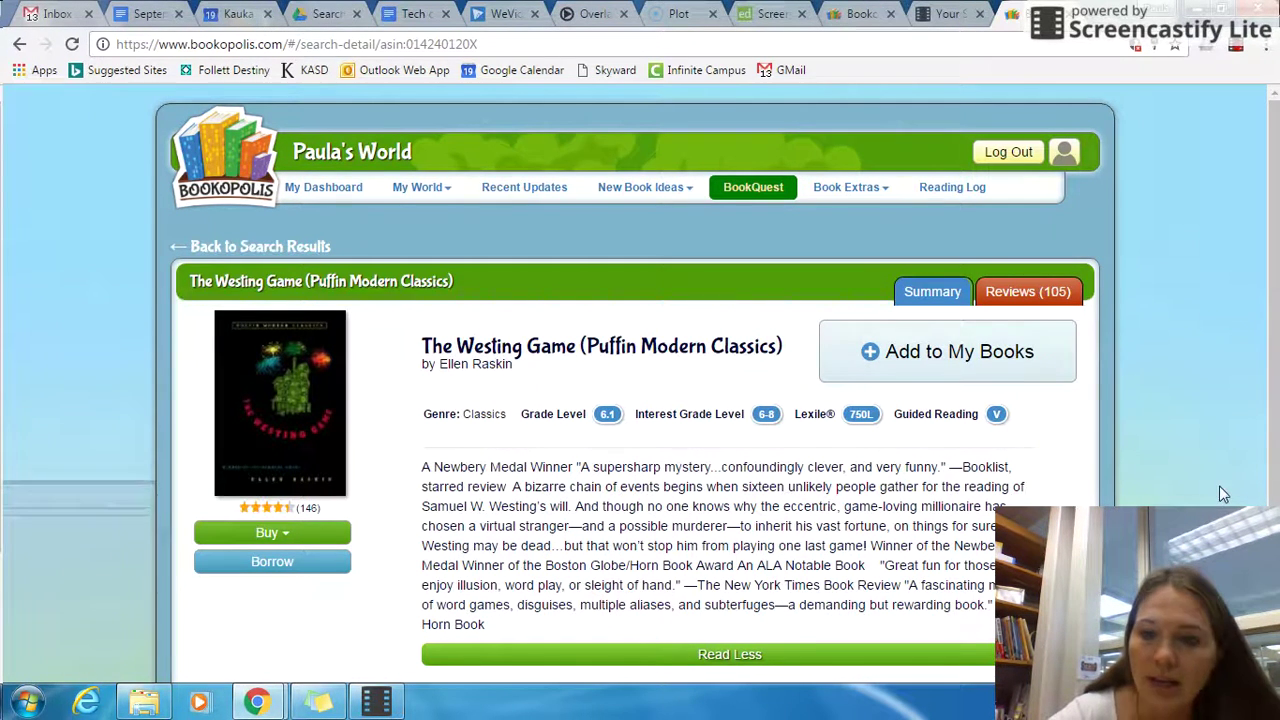
scroll(1275, 331, "down", 1)
scroll(1275, 331, "down", 1)
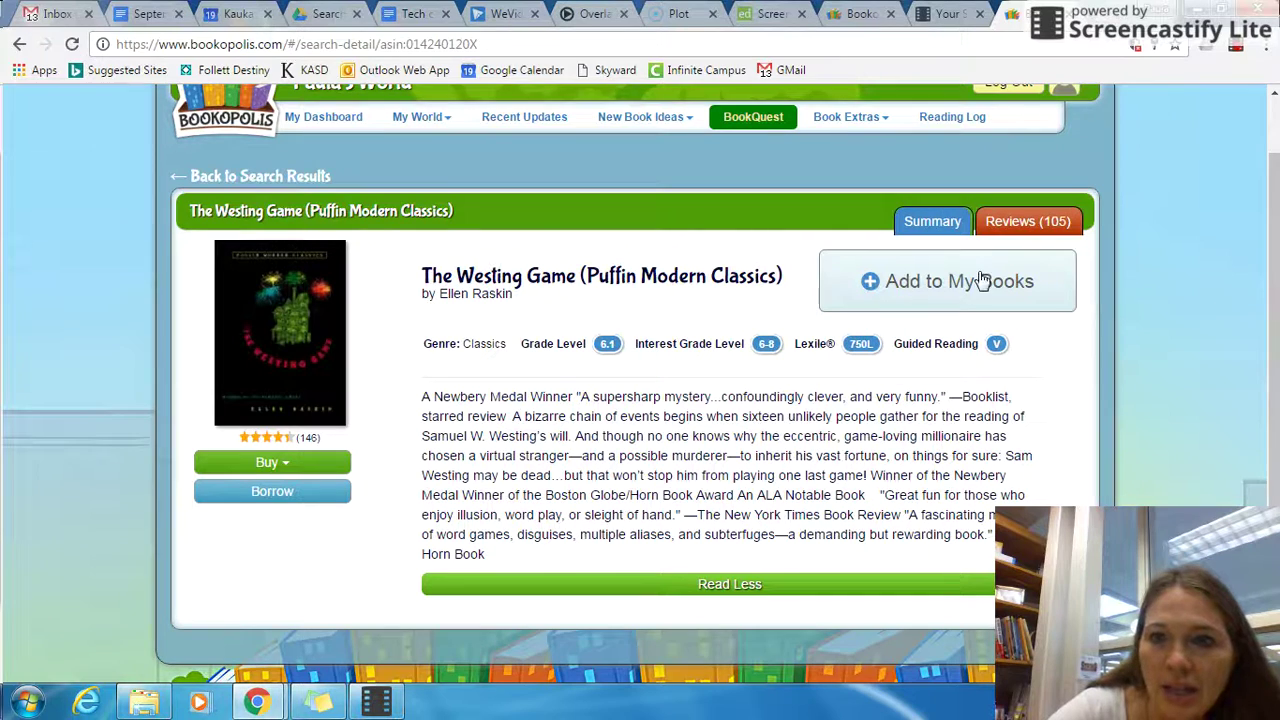
Step: Add The Westing Game to my books as Reading it Now, then go to Update Reading Log
left_click(872, 282)
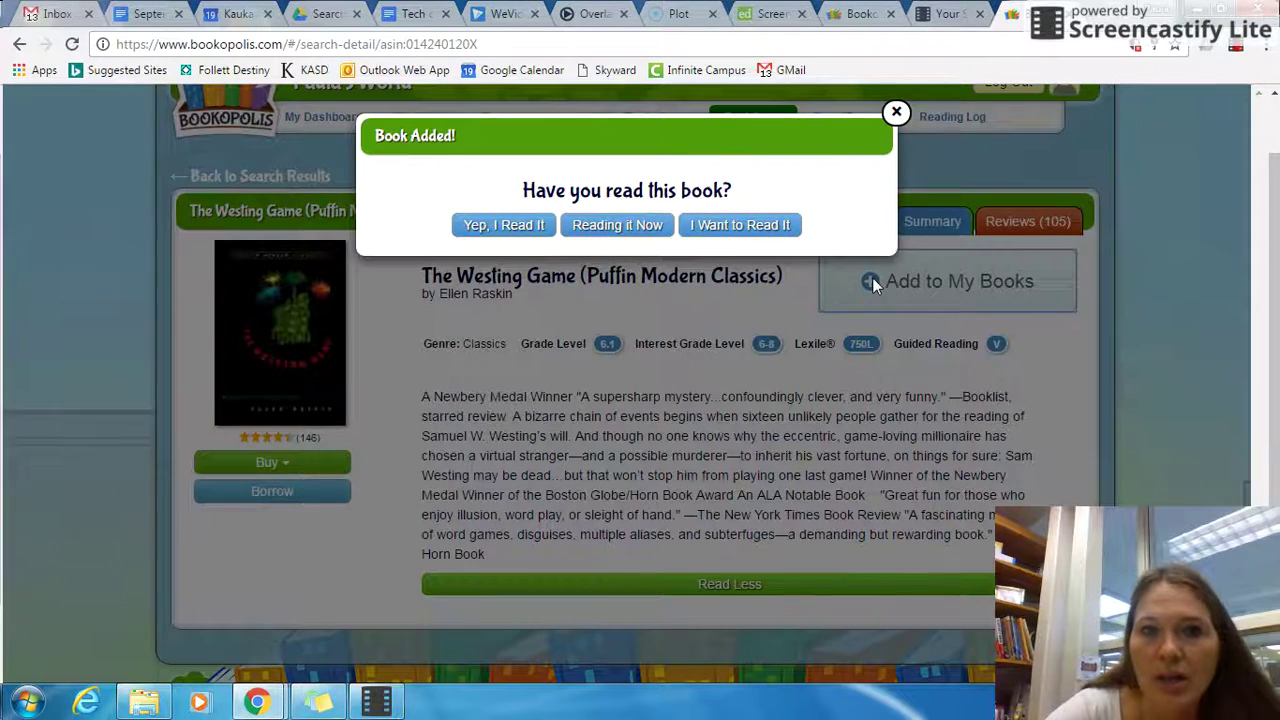
left_click(616, 230)
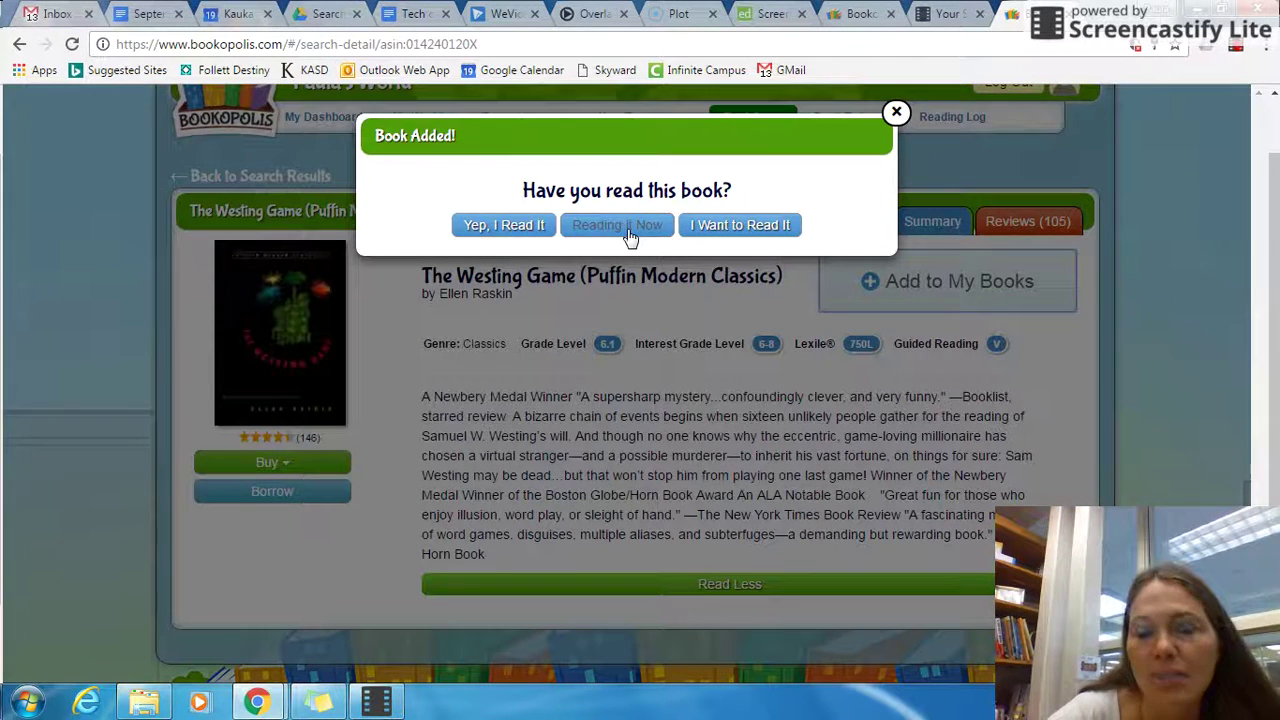
left_click(630, 232)
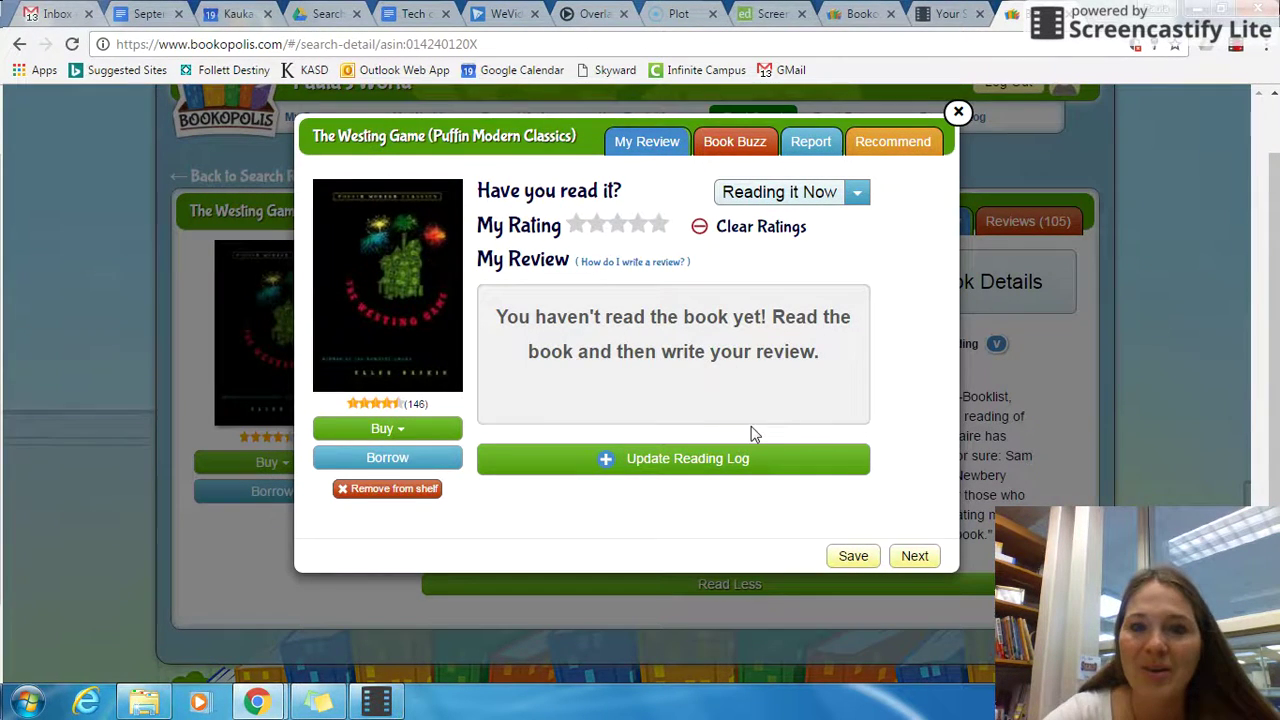
left_click(607, 462)
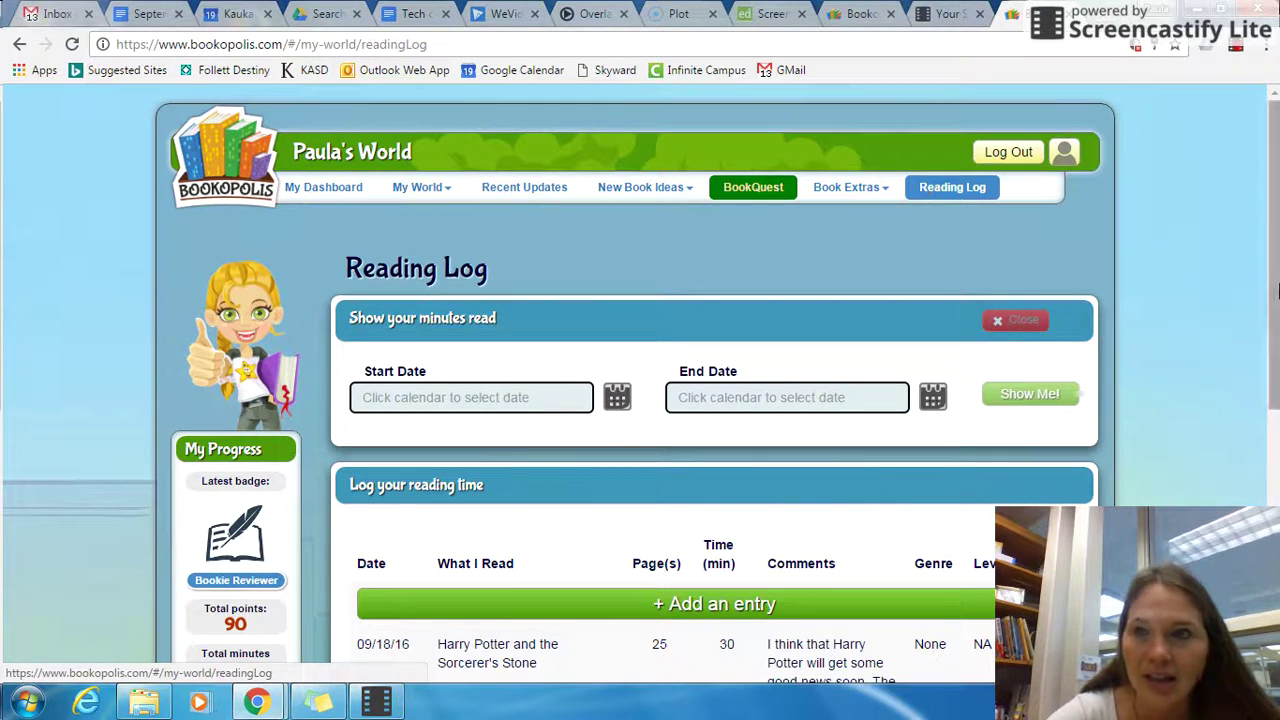
Step: Add a reading log entry and select The Westing Game (Puffin Modern Classics) as its book
left_click_drag(1276, 285, 1249, 337)
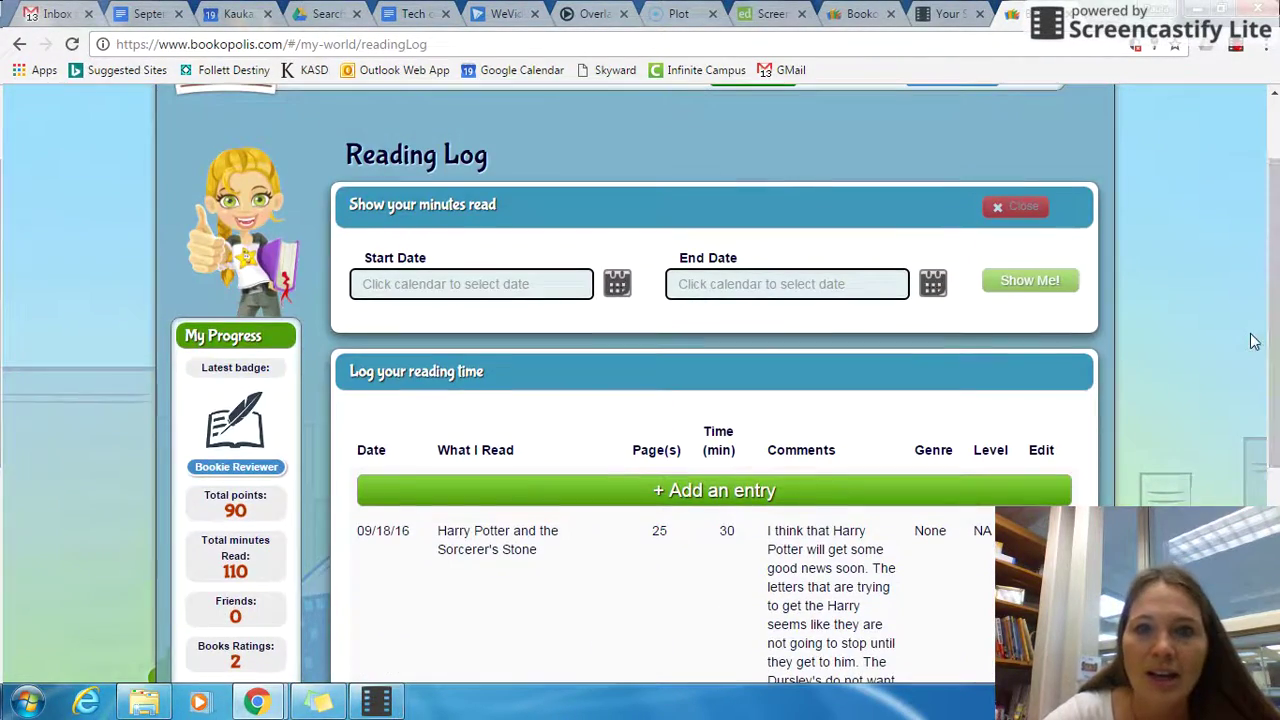
left_click(686, 500)
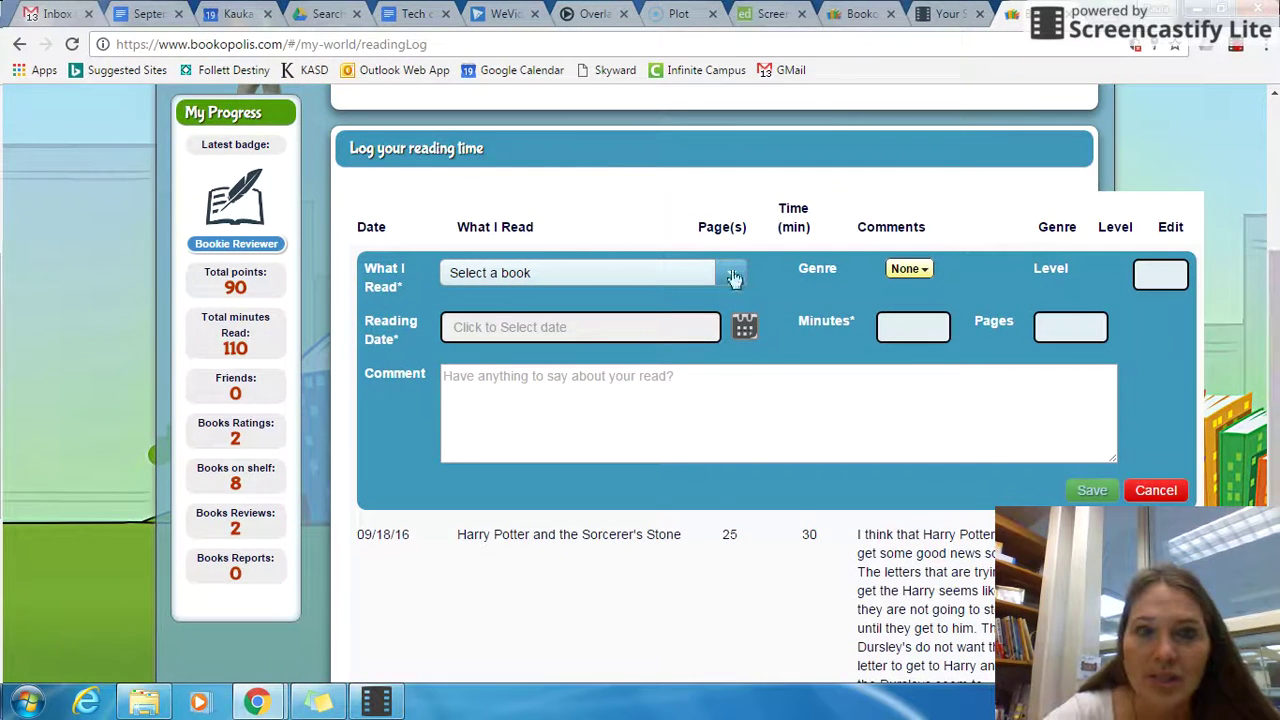
left_click(733, 277)
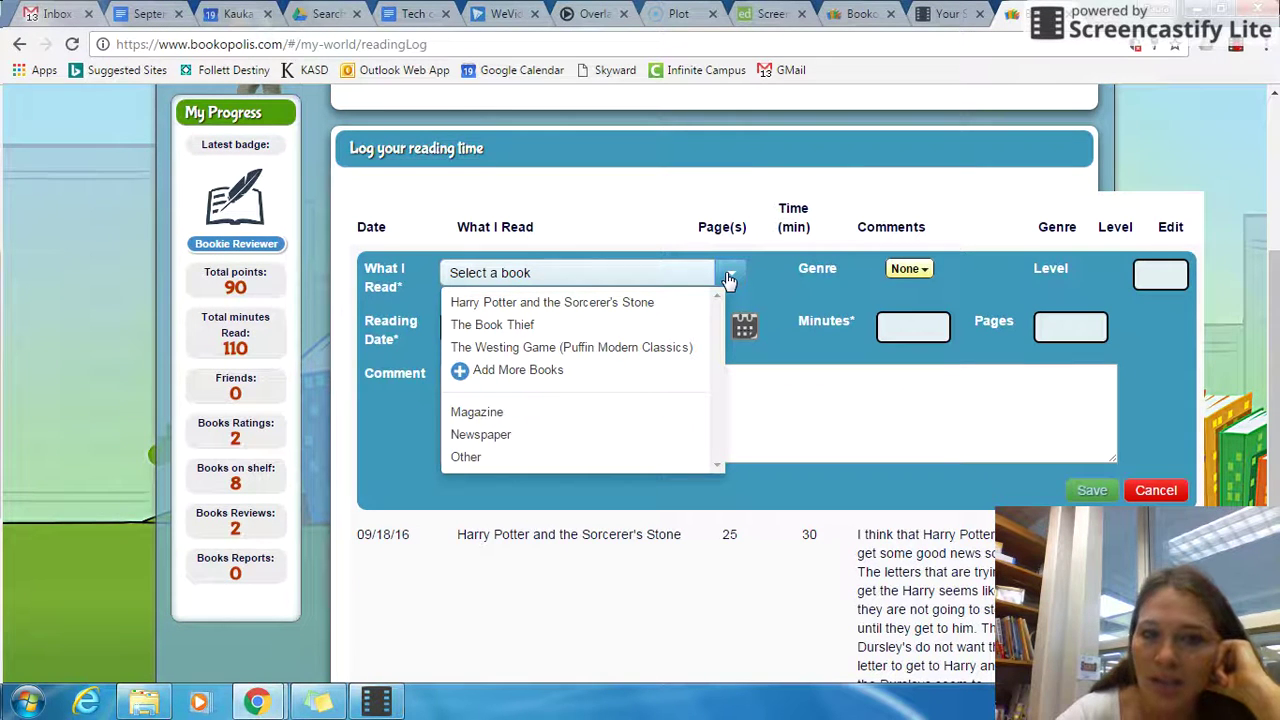
left_click(514, 356)
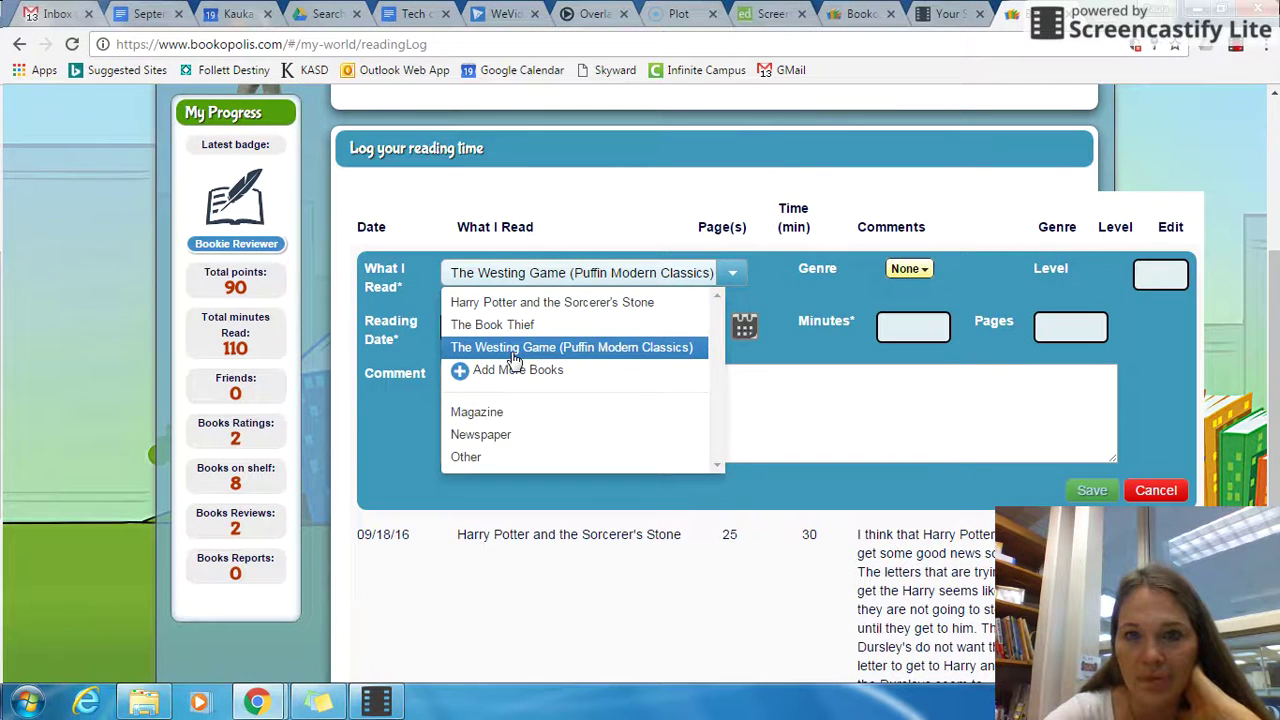
Step: Set the entry to 09/16/2016, 20 minutes, 20 pages and level 6
left_click(745, 330)
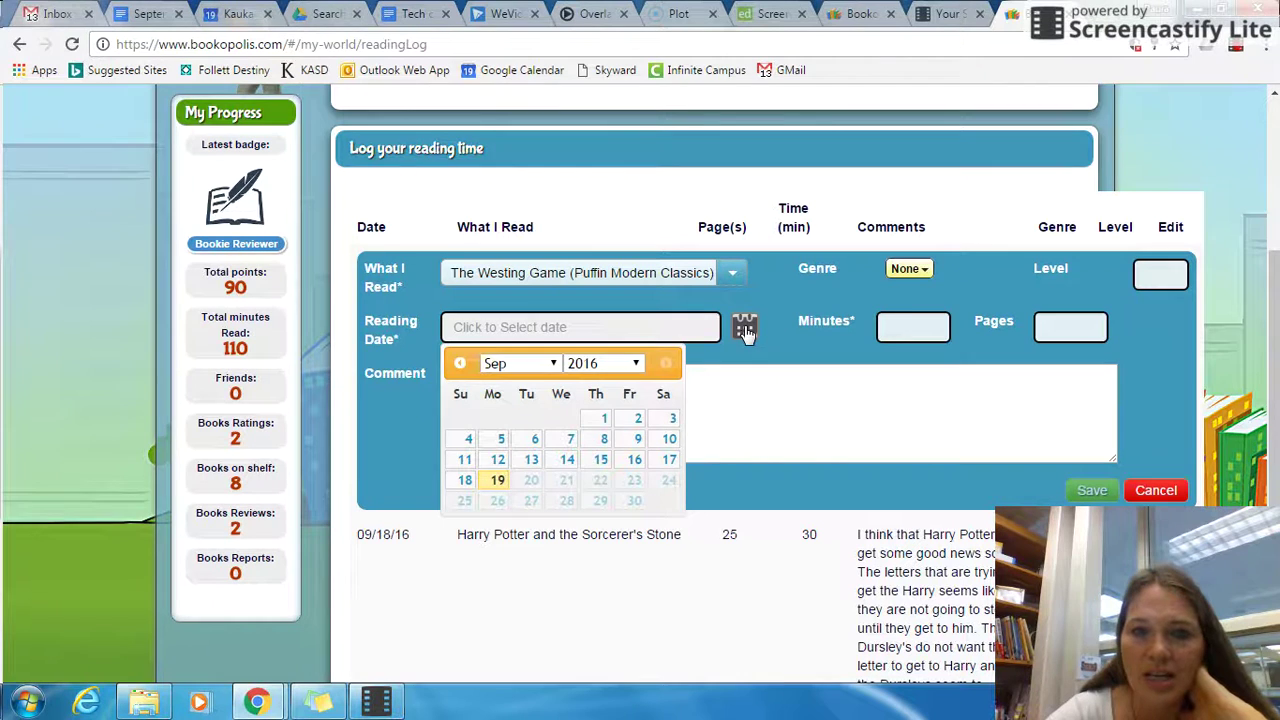
left_click(636, 460)
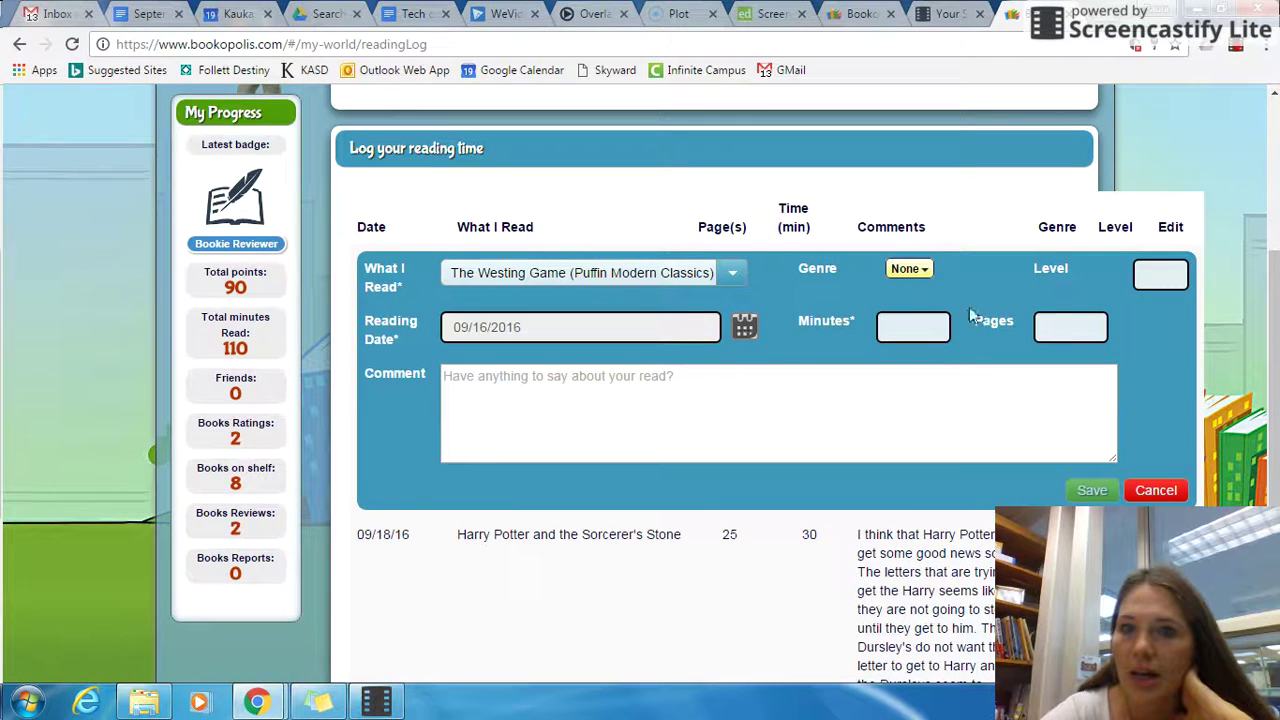
left_click(929, 313)
type("20")
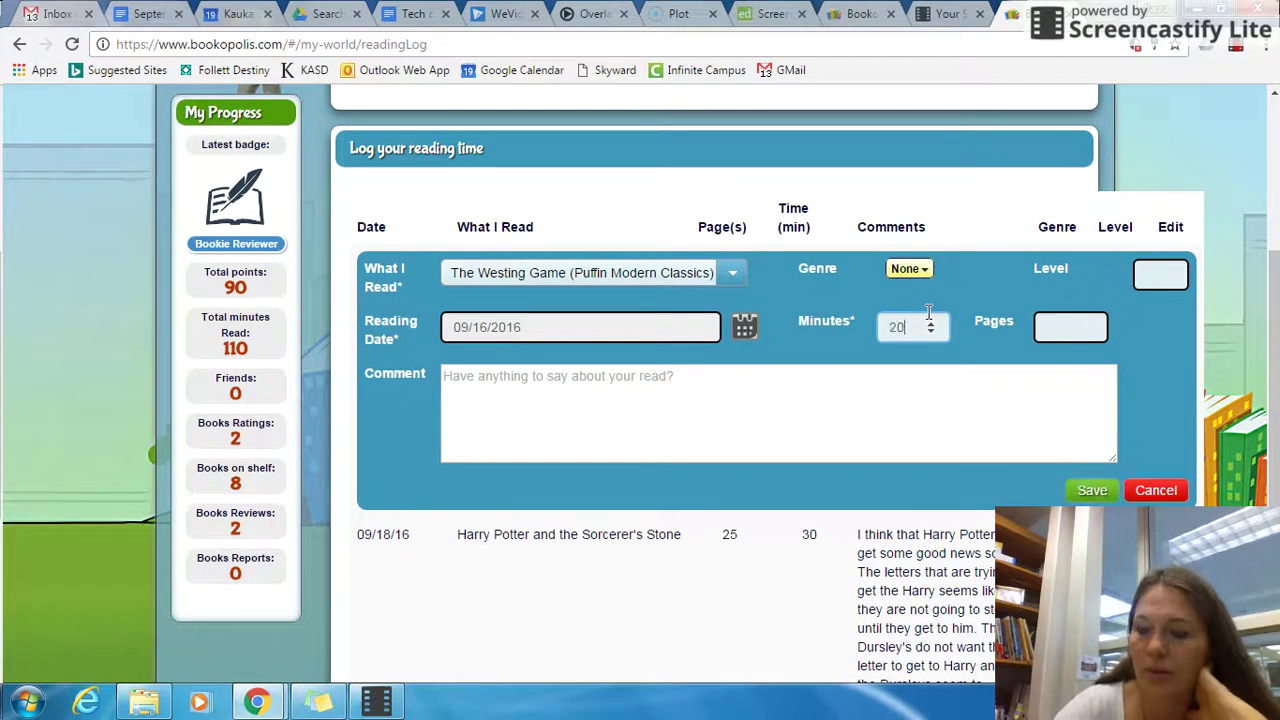
left_click(1045, 325)
type("20")
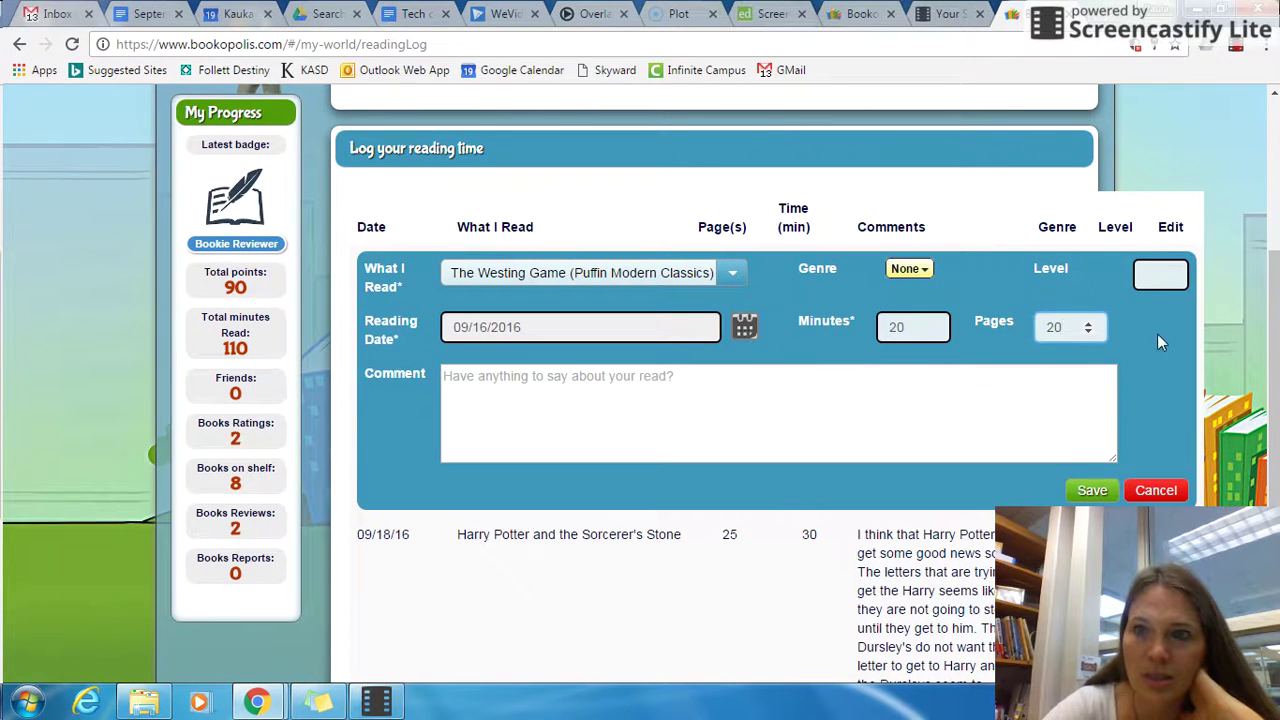
left_click(1152, 273)
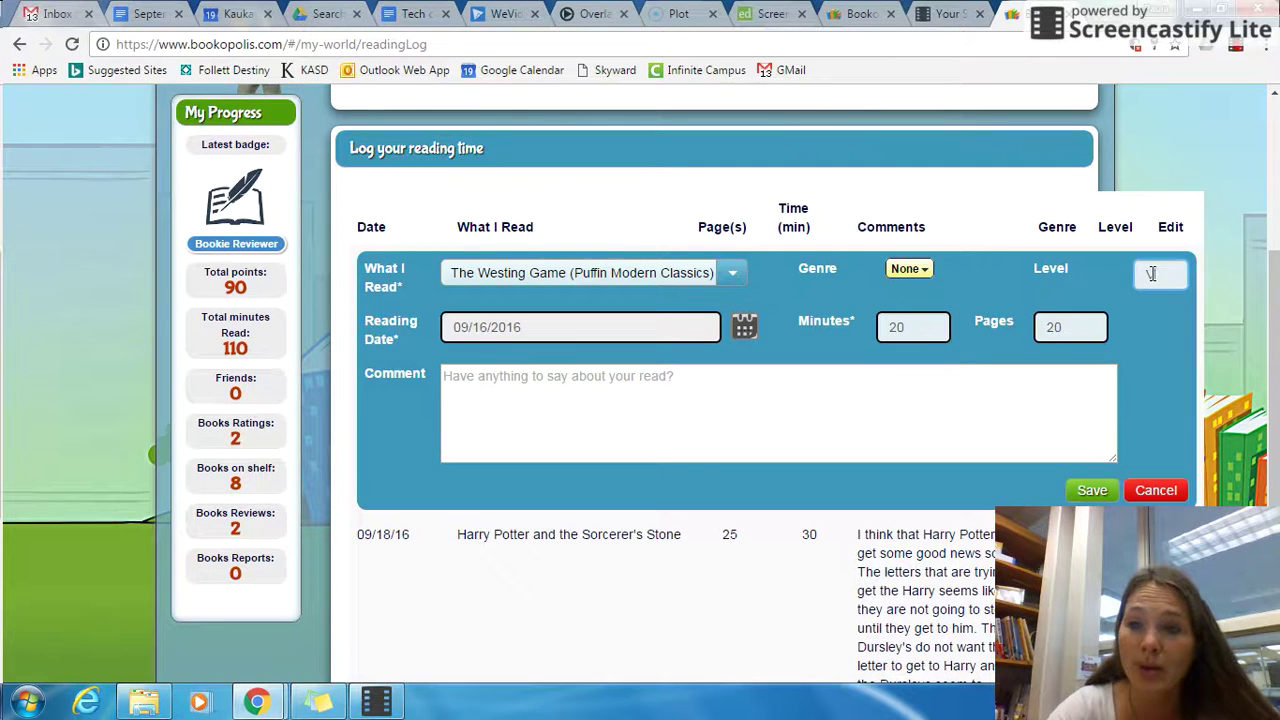
type("6")
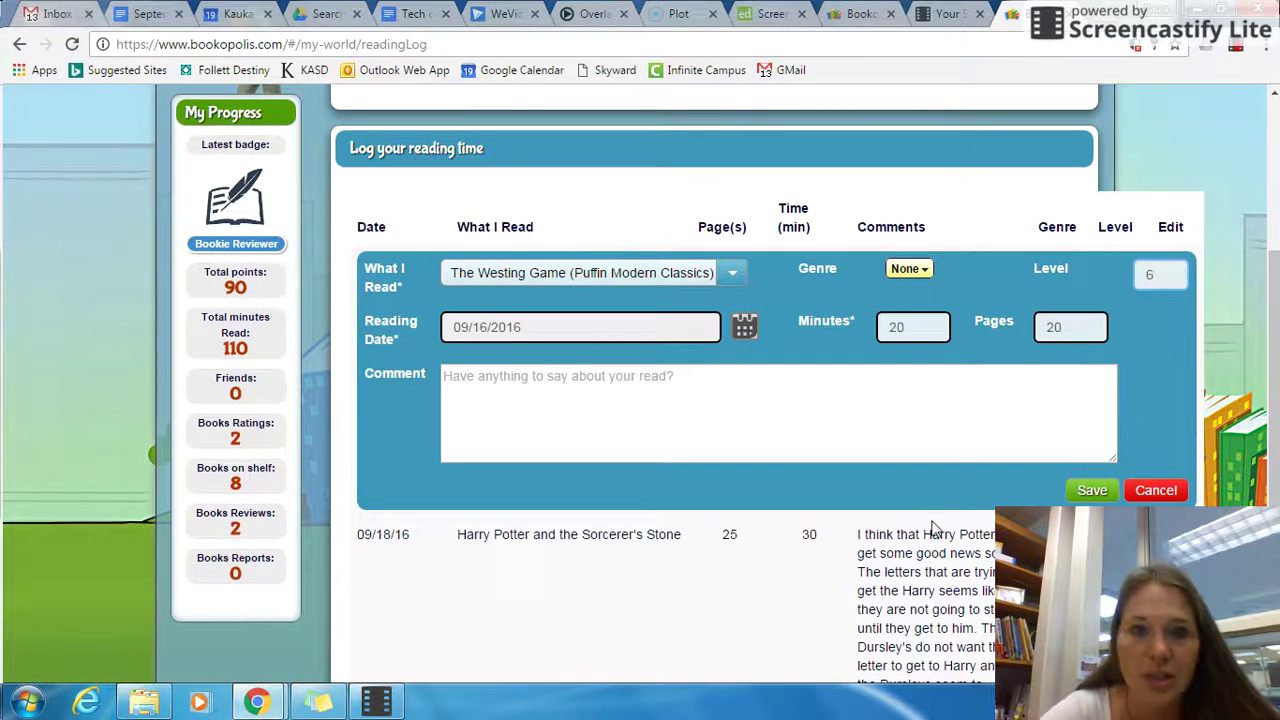
left_click(690, 400)
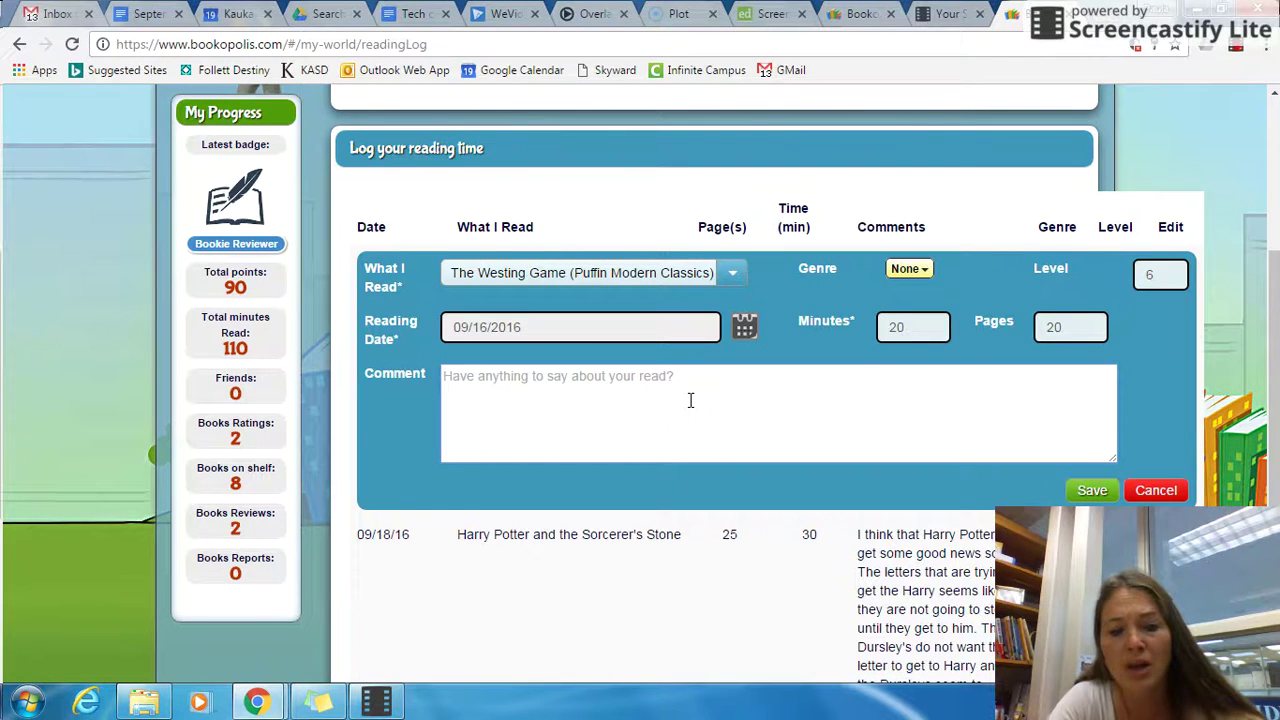
Step: Type the comment 'Ch.2 What does the word ____ mean? I looked it up and it means ...'
type("Ch")
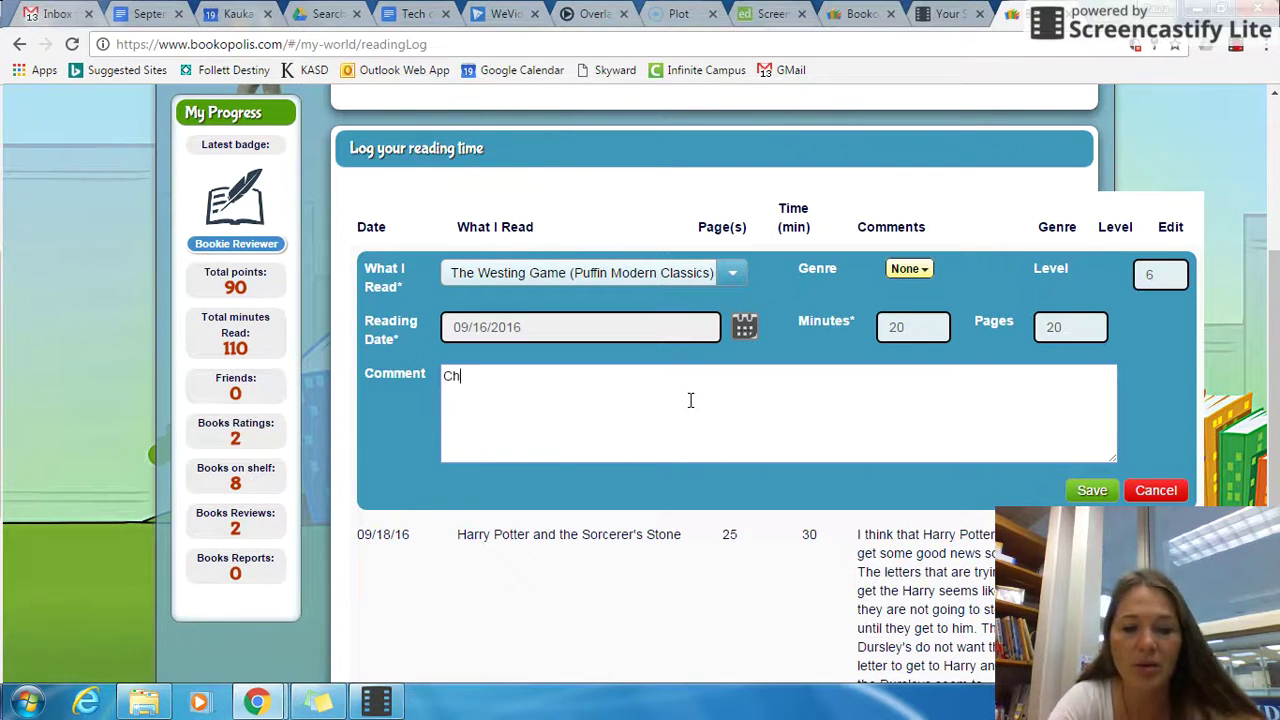
type(".2 What does the word _")
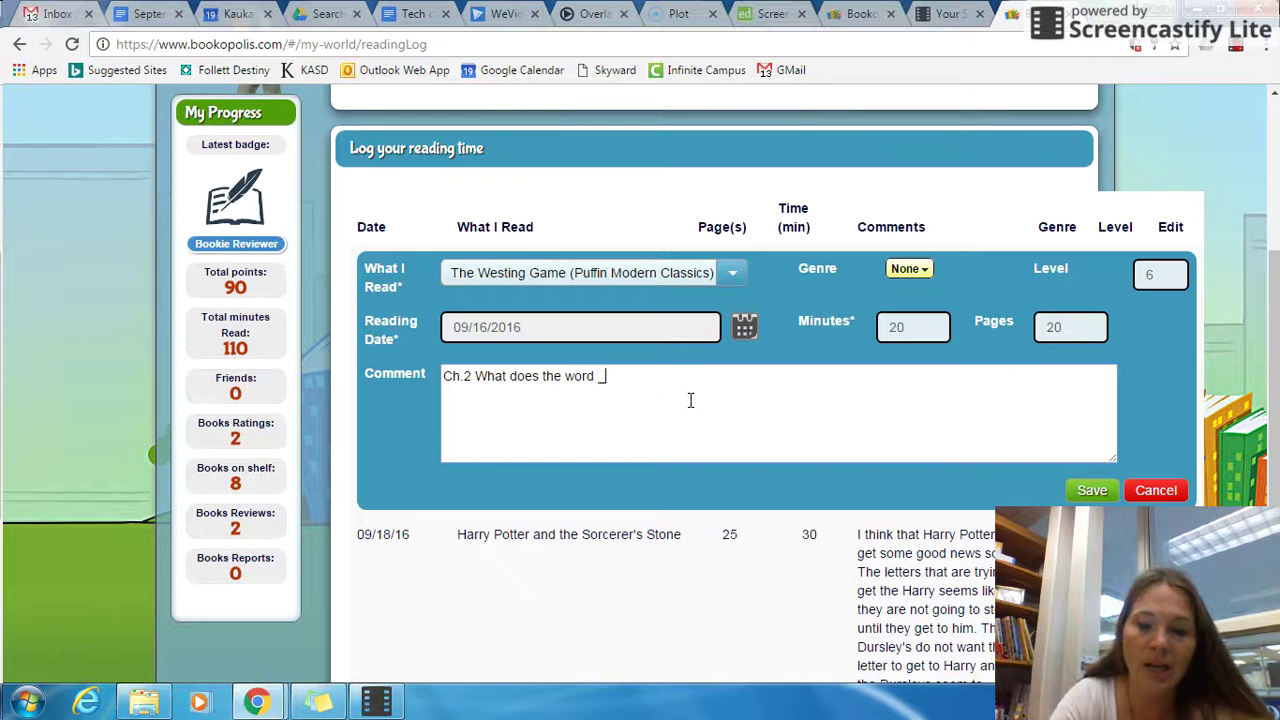
type("___ mean? ")
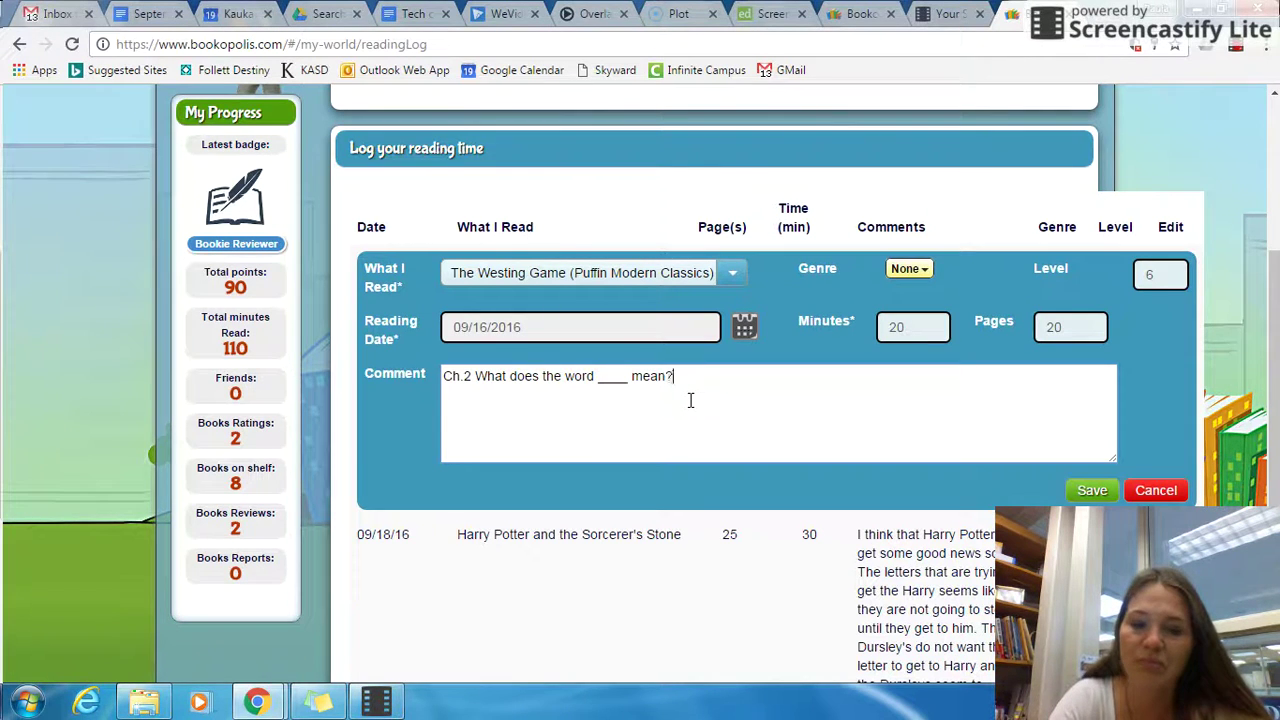
type("I looked ")
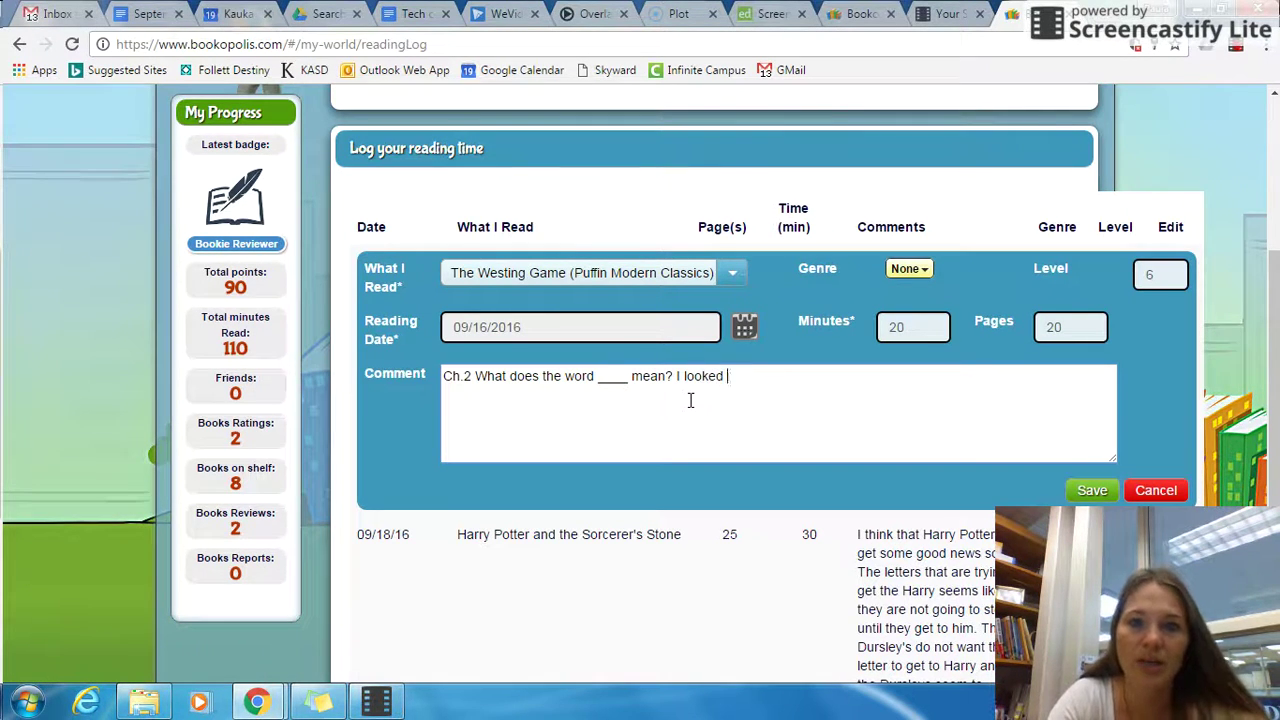
type("it up and it ")
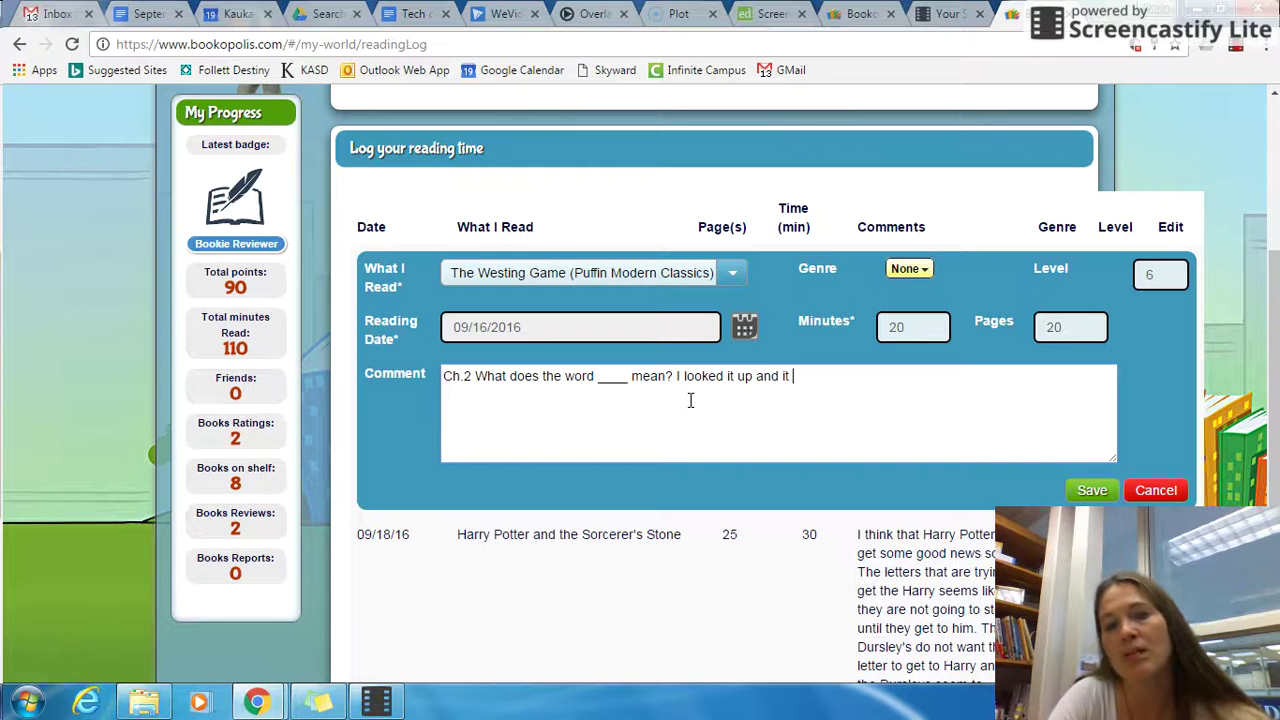
type("means")
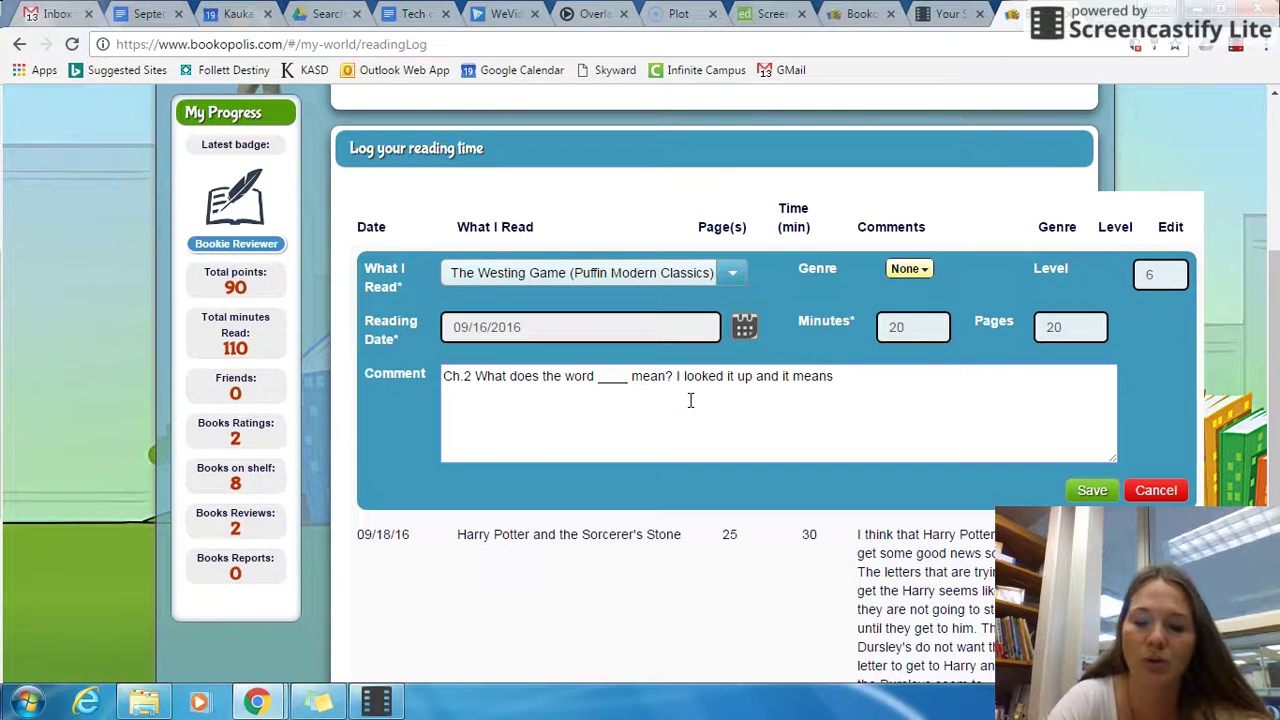
type(" ...")
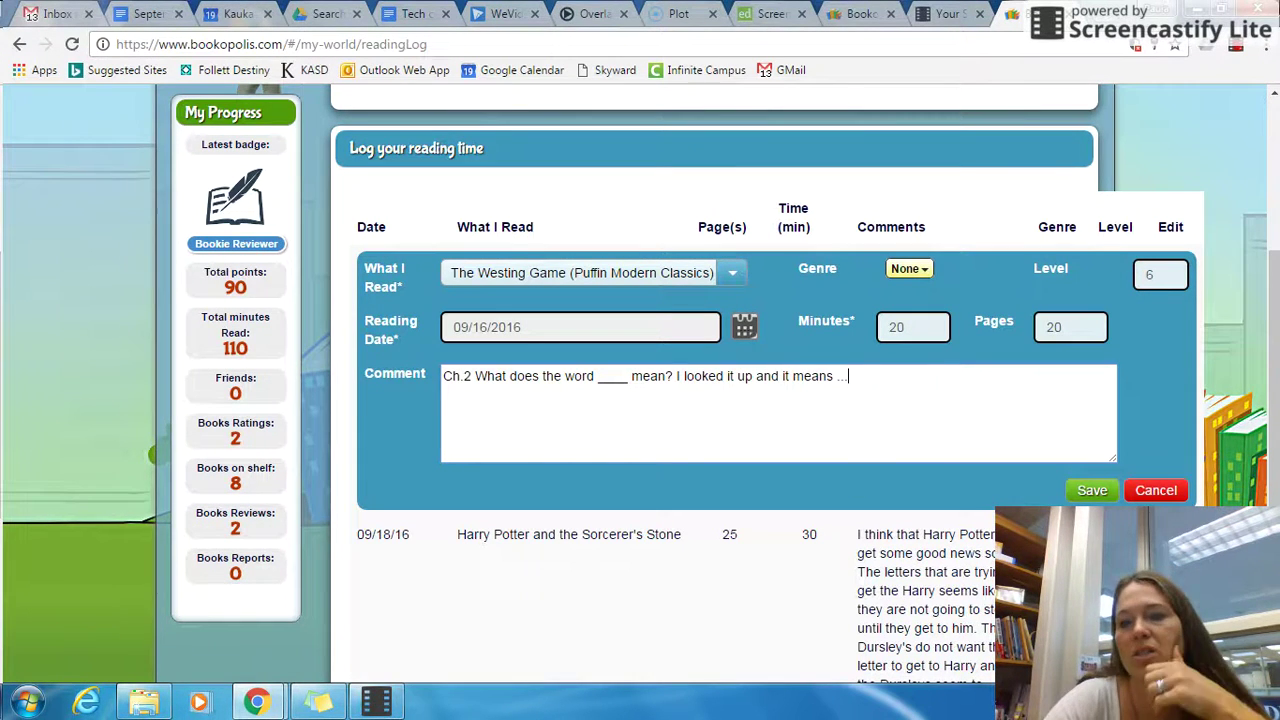
Step: Save The Westing Game entry (9/16/16, 20 pages, 20 minutes, level 6) and scroll the Reading Log to check it
left_click(1096, 494)
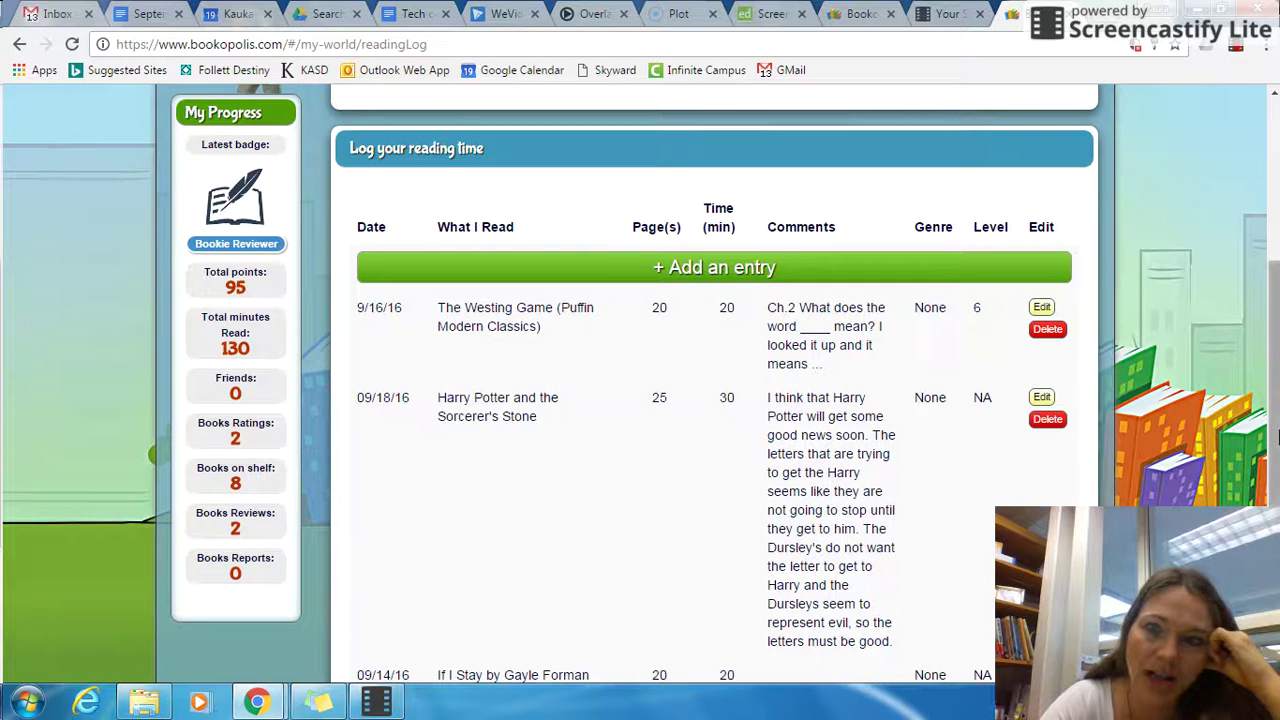
left_click_drag(1276, 448, 1272, 486)
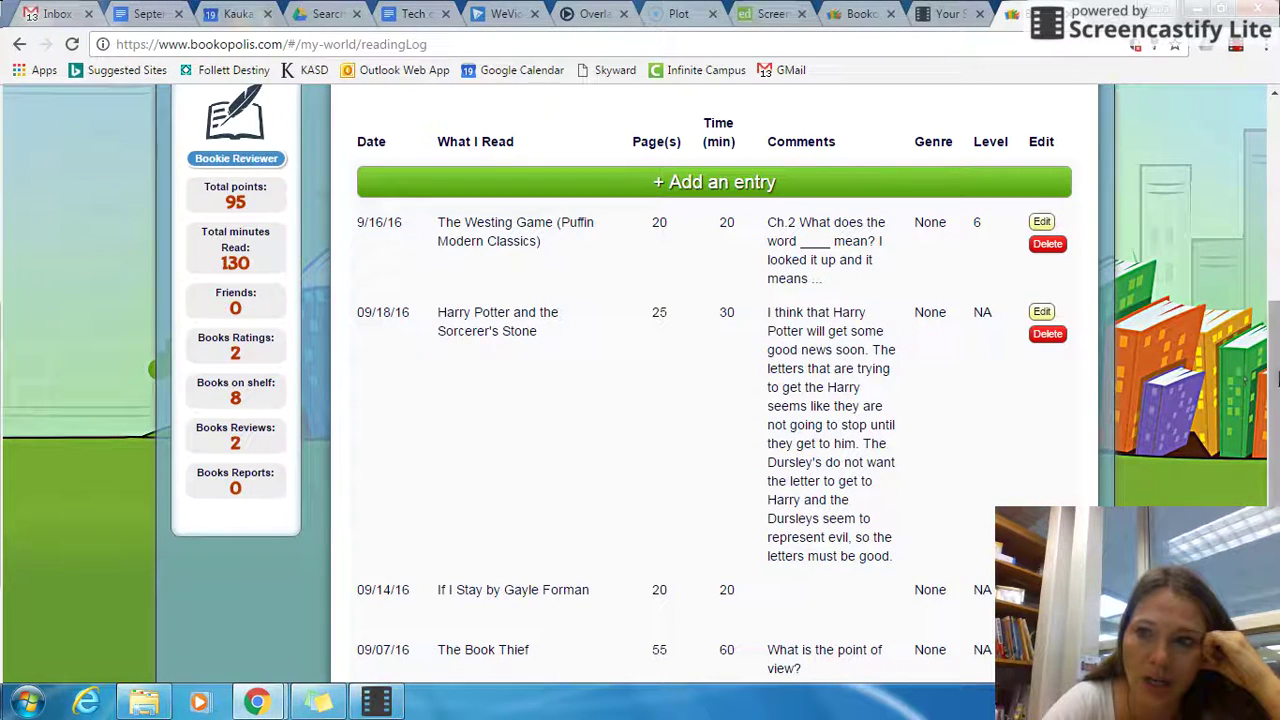
left_click_drag(1276, 378, 1276, 460)
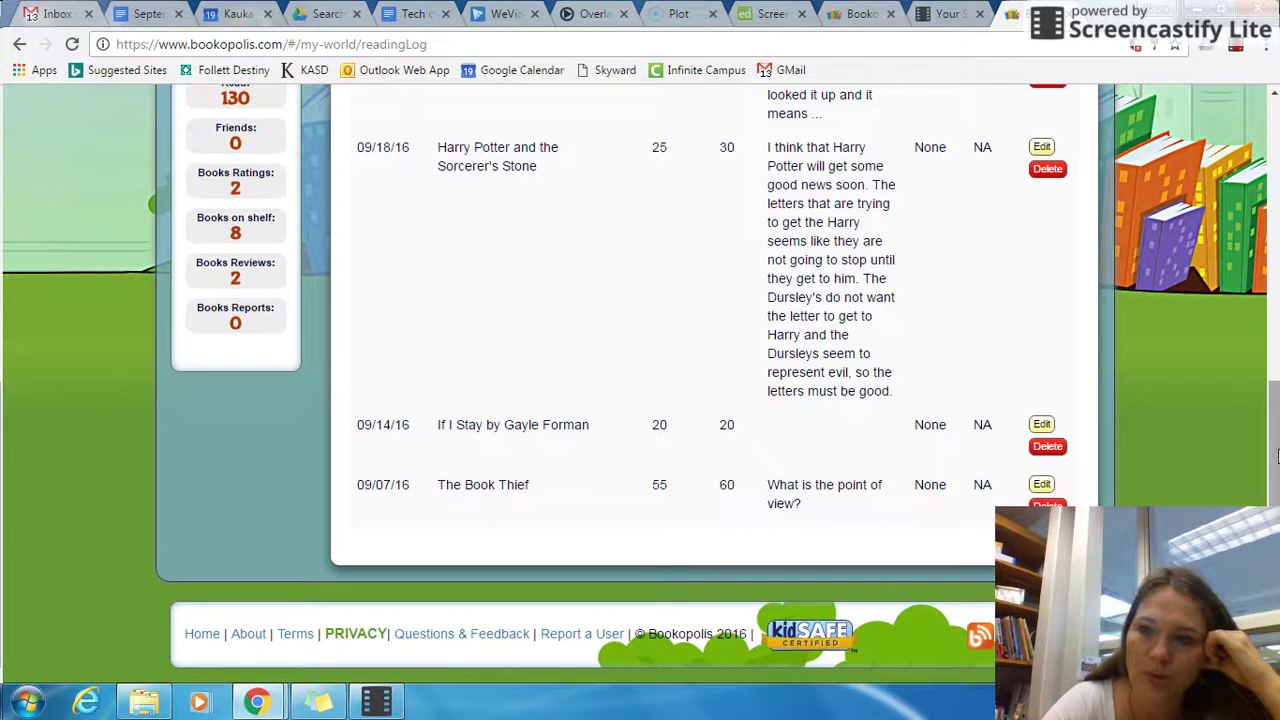
left_click_drag(1276, 447, 1276, 210)
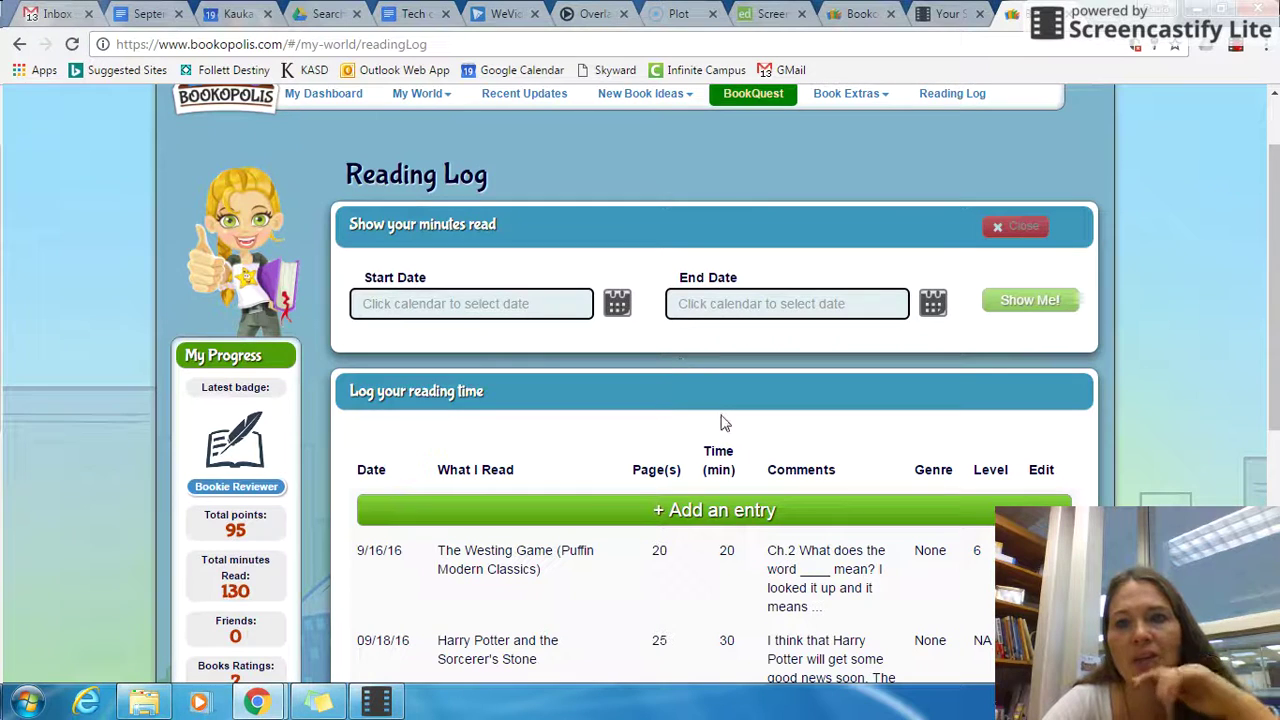
Step: Start a new blank entry via '+ Add an entry' in the Log your reading time table
left_click(672, 513)
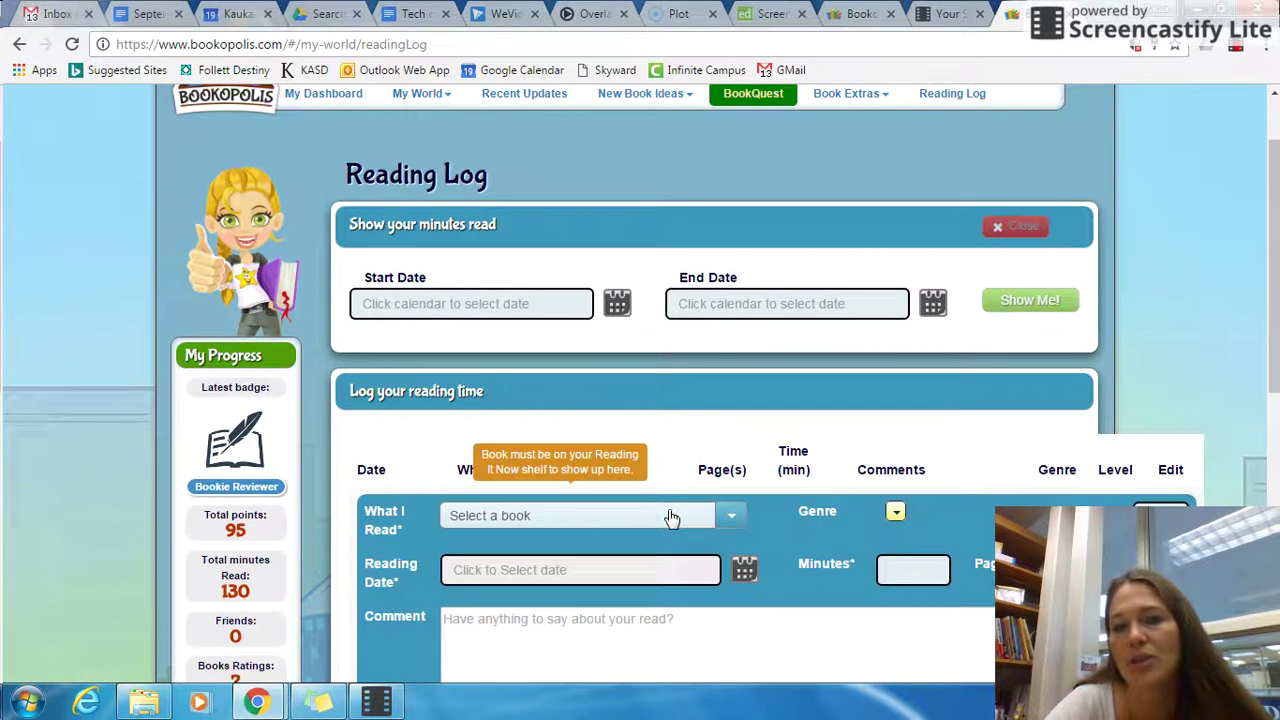